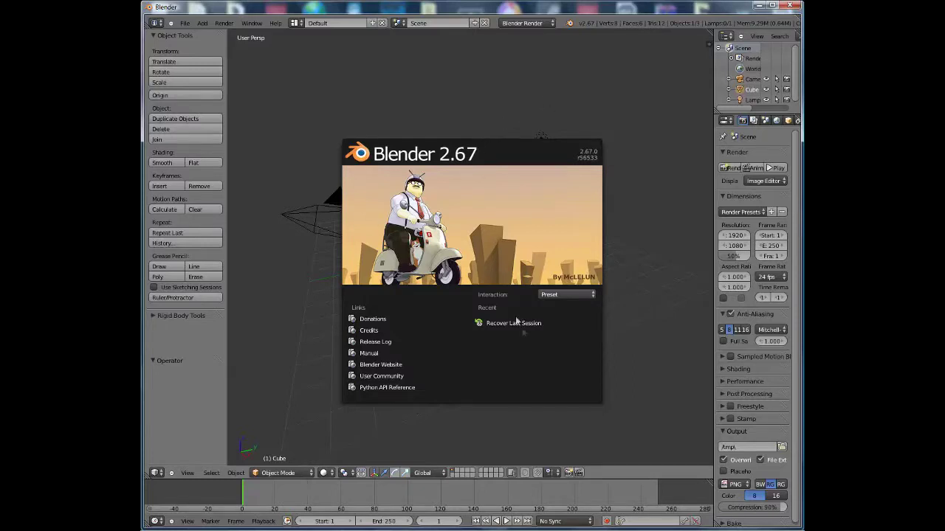
Step: Delete the default cube and the default camera from the scene
left_click(543, 111)
middle_click_drag(394, 228, 401, 256)
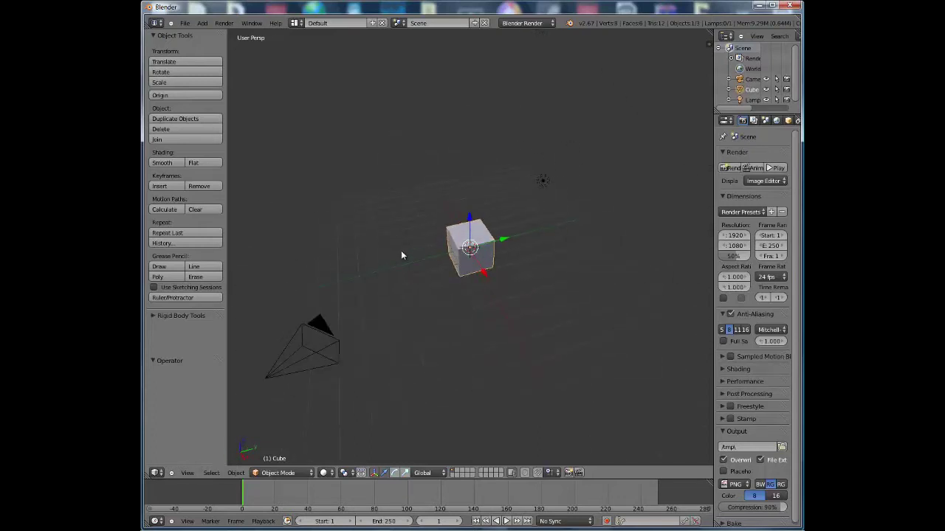
key("x")
left_click(516, 332)
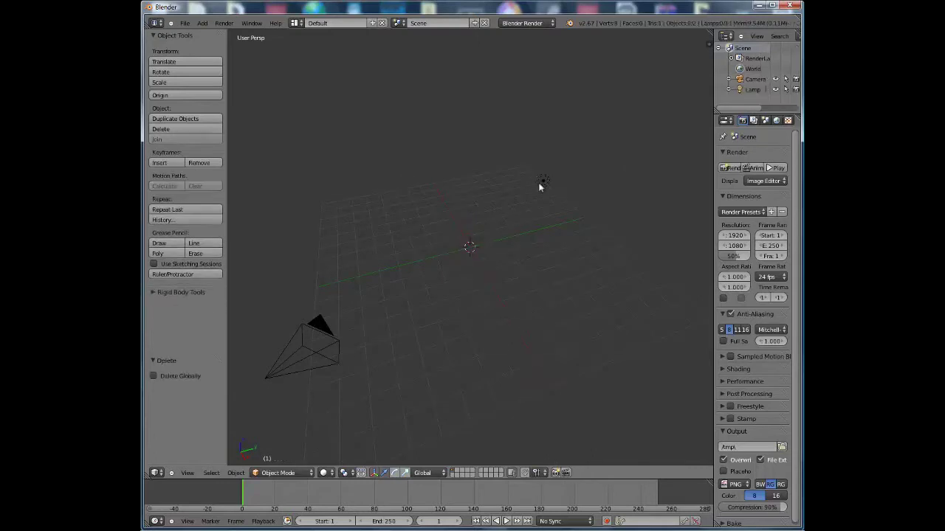
right_click(309, 358)
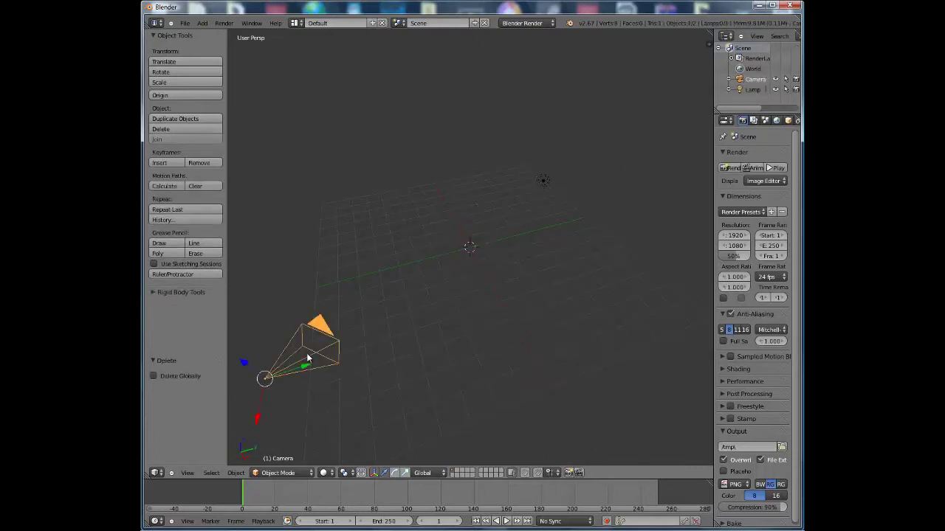
key("x")
left_click(307, 355)
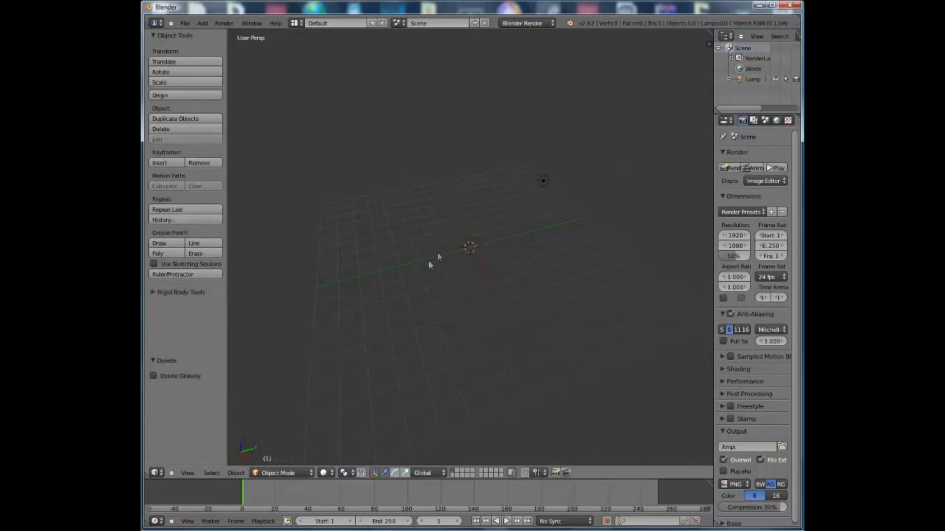
Step: Add a new camera at the scene origin
middle_click_drag(514, 258, 506, 247)
middle_click_drag(510, 285, 389, 181)
middle_click_drag(623, 354, 611, 256)
key("space")
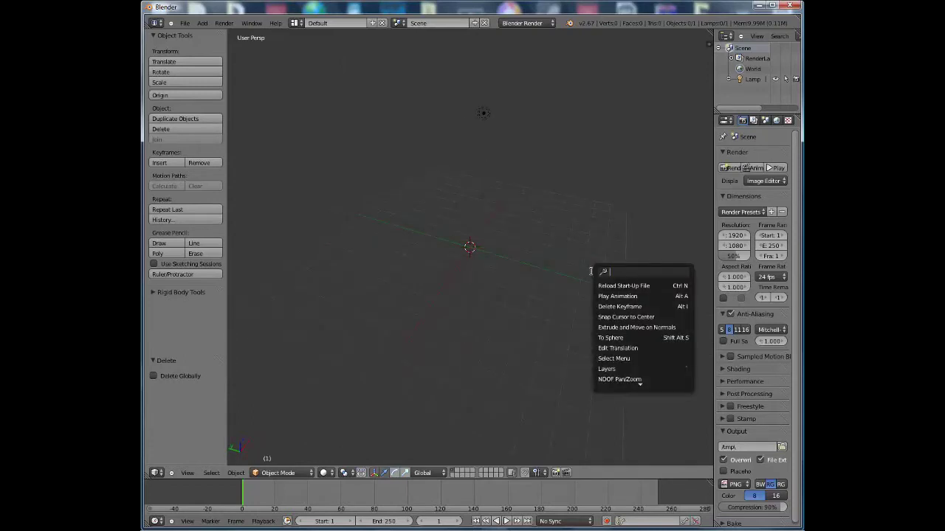
type("Add camera")
key("Return")
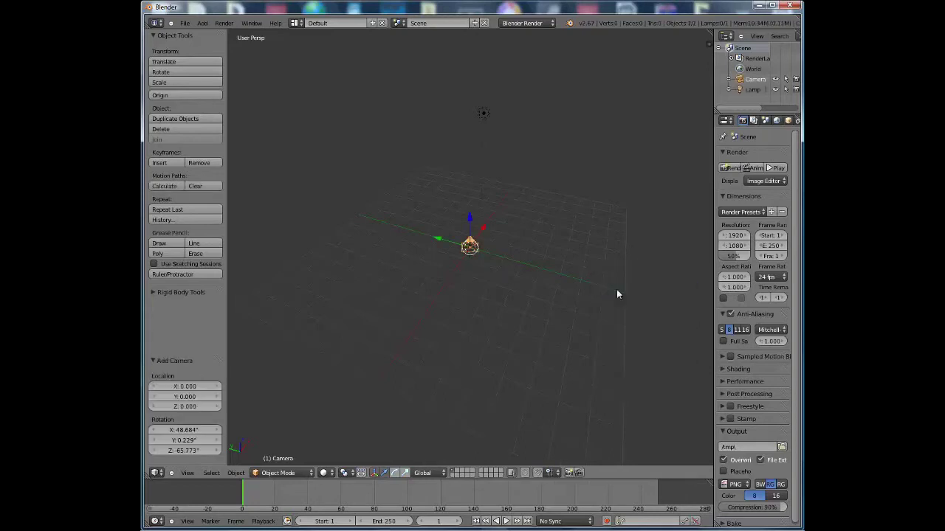
Step: Move the camera back about 8 units along negative Y and rotate it about 67° around the global Z axis
middle_click_drag(545, 297, 424, 273)
middle_click_drag(489, 295, 481, 218)
left_click_drag(474, 233, 464, 379)
key("r")
key("z")
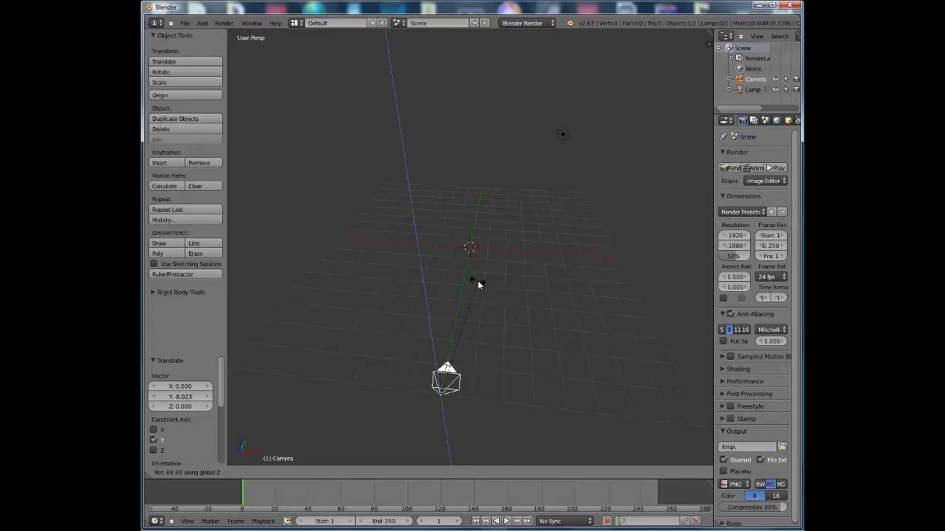
left_click(477, 280)
key("KP_Decimal")
scroll(477, 284, "down", 5)
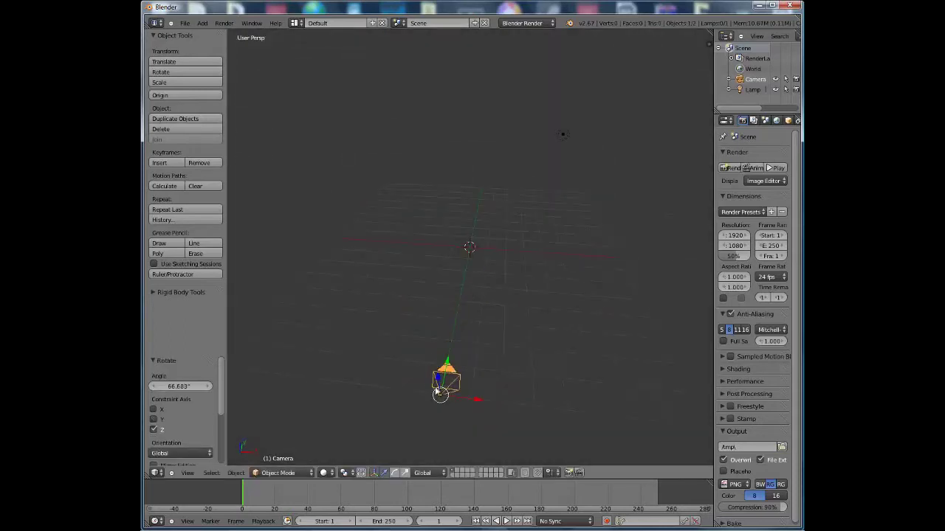
Step: Raise the camera about 6.33 units along Z and shift it about 0.23 units along X, checking the framing through the camera view
key("g")
key("z")
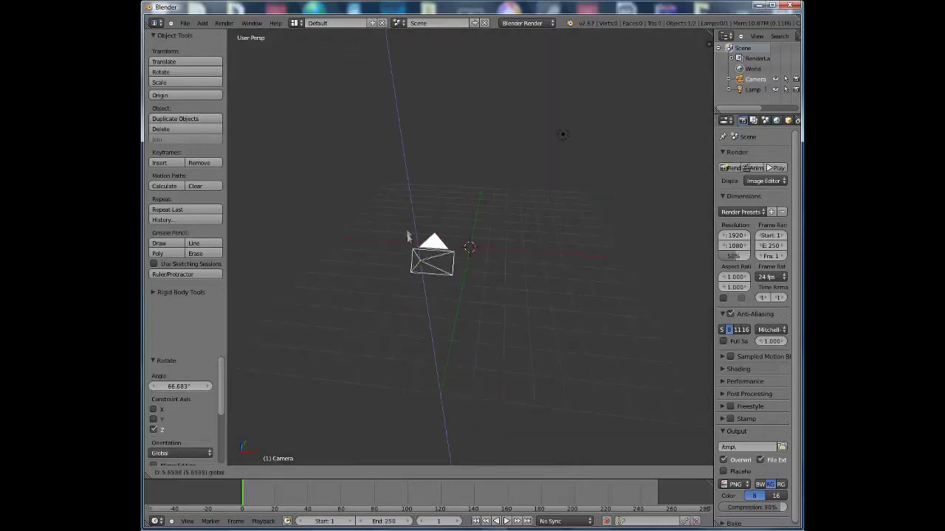
left_click(403, 218)
key("KP_0")
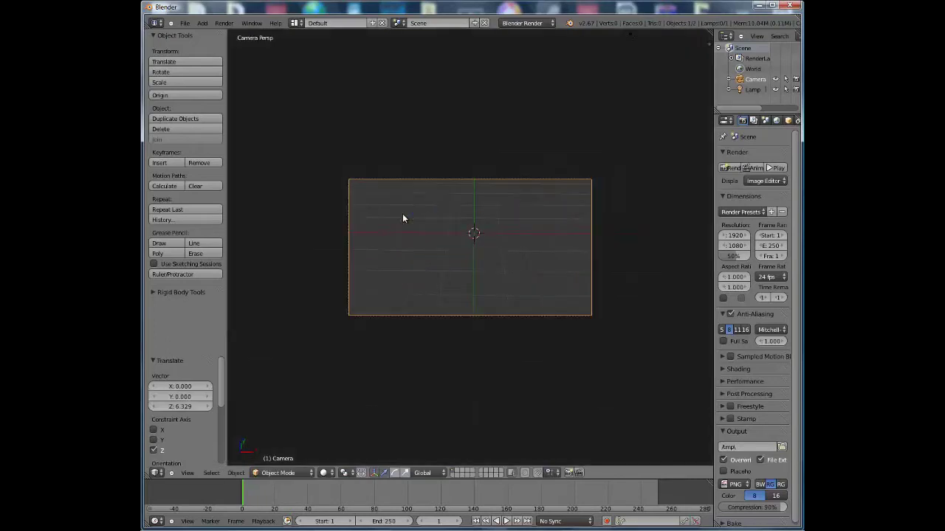
key("KP_0")
key("g")
key("x")
left_click(462, 236)
key("KP_0")
key("KP_0")
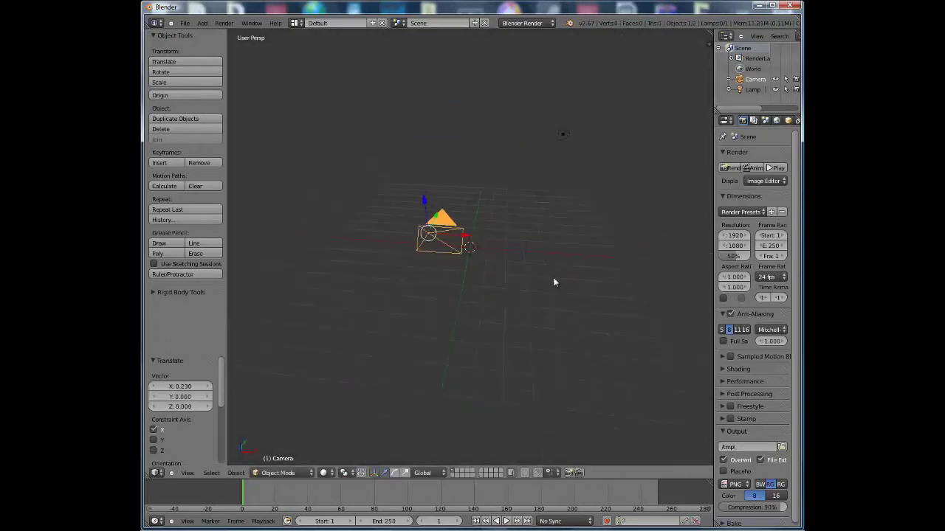
Step: Add a text object at the scene origin
middle_click_drag(554, 278, 543, 282)
key("space")
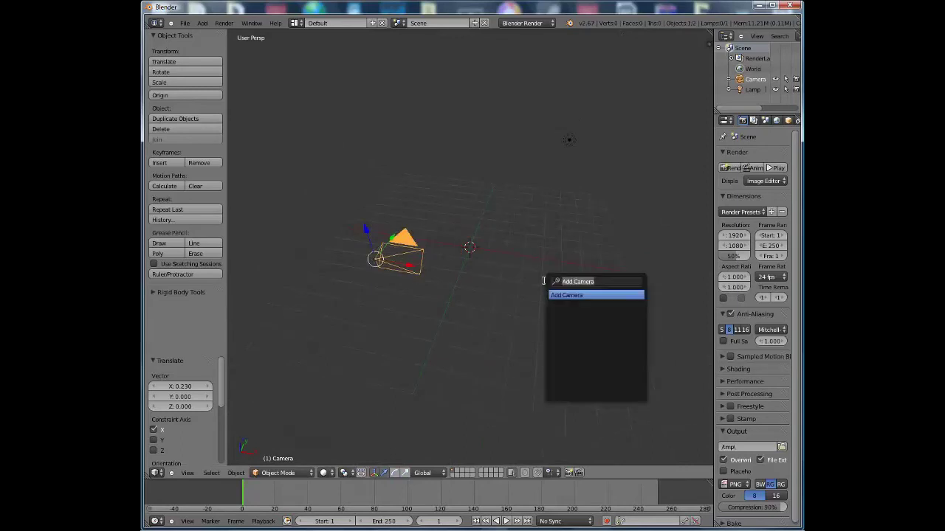
type("Add")
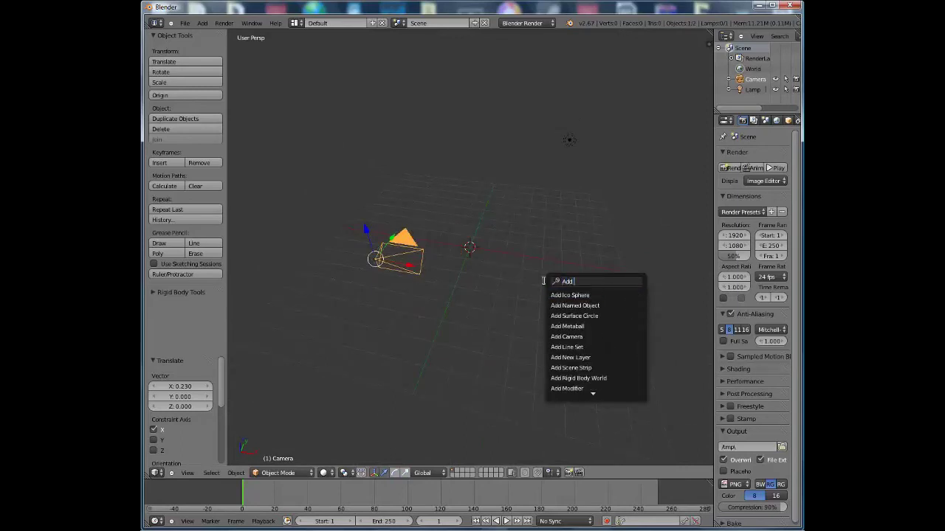
type(" text")
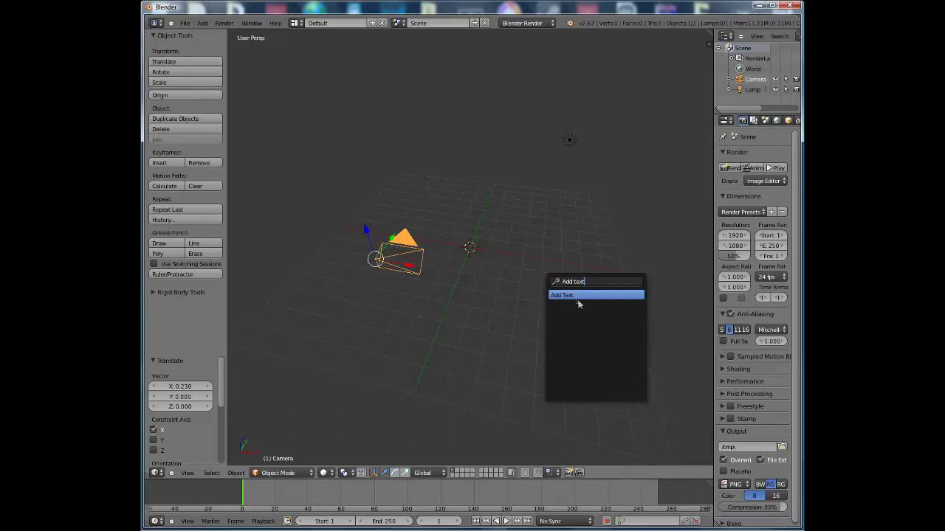
left_click(578, 301)
middle_click_drag(502, 281, 515, 305)
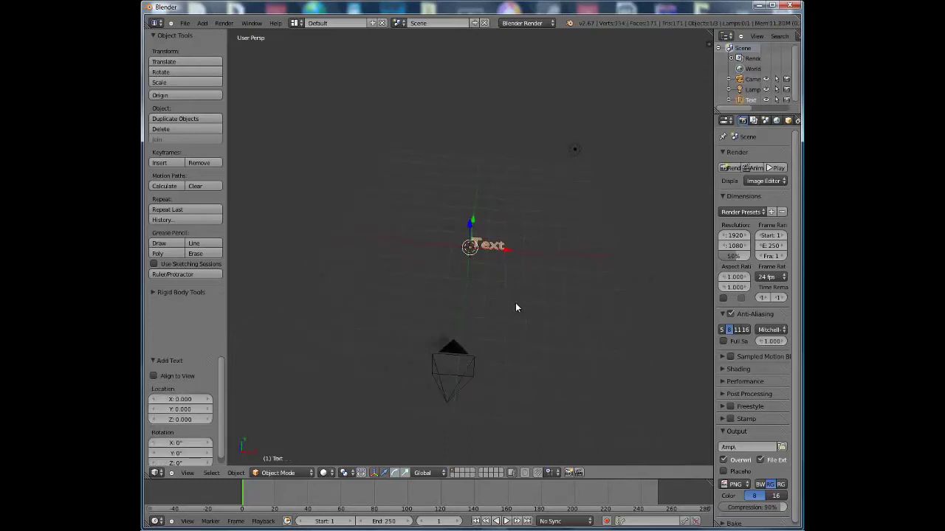
Step: Replace the text object's default wording with "Tutorial"
key("Tab")
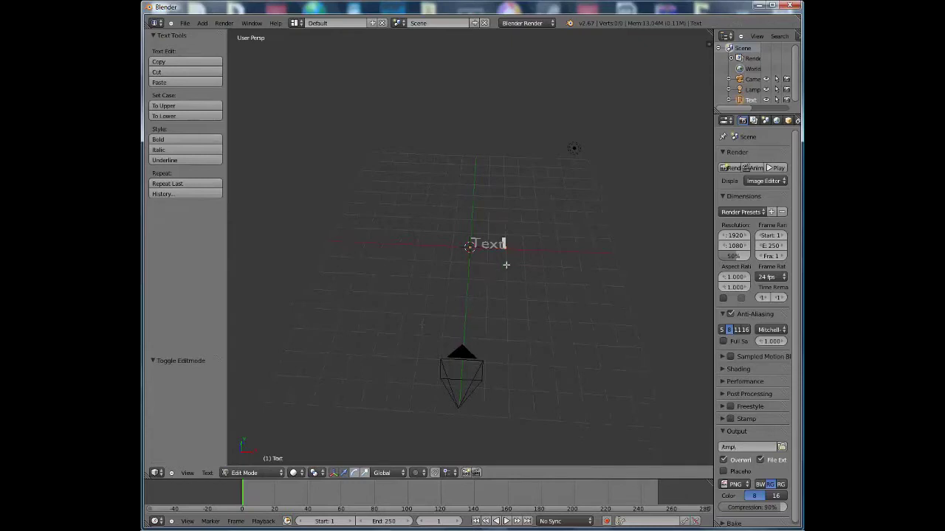
key("BackSpace")
key("BackSpace")
key("BackSpace")
key("BackSpace")
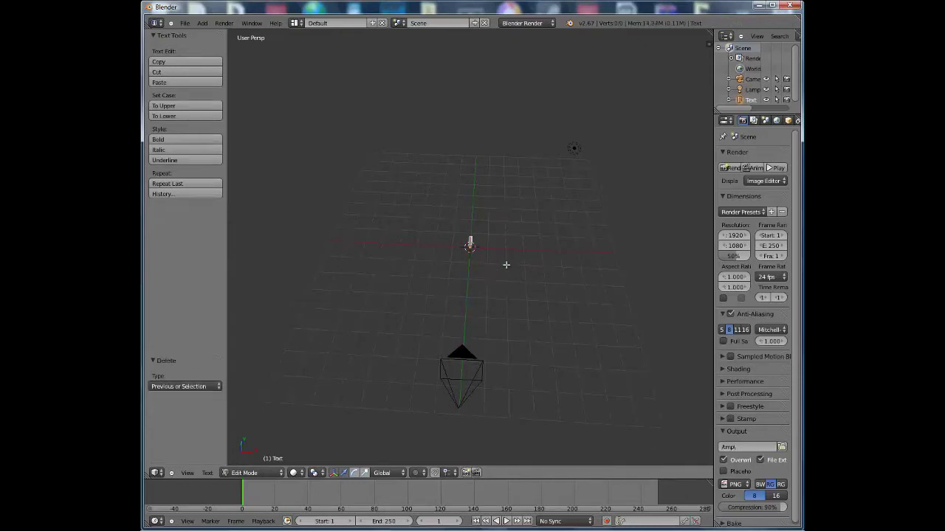
type("Intro")
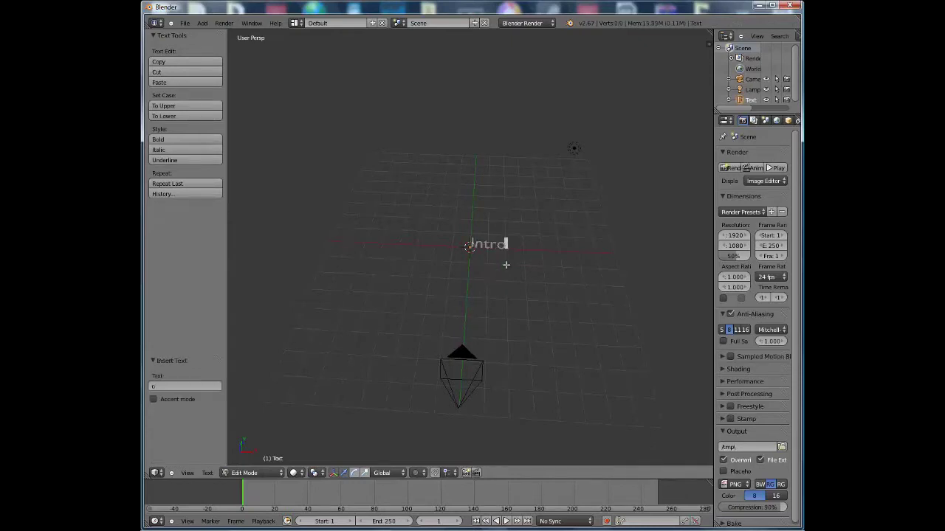
key("BackSpace")
key("BackSpace")
key("BackSpace")
key("BackSpace")
type("Tutorial")
key("Tab")
Step: Move the text about 1.5 units along negative X and check its centring through the camera view
left_click_drag(510, 253, 483, 248)
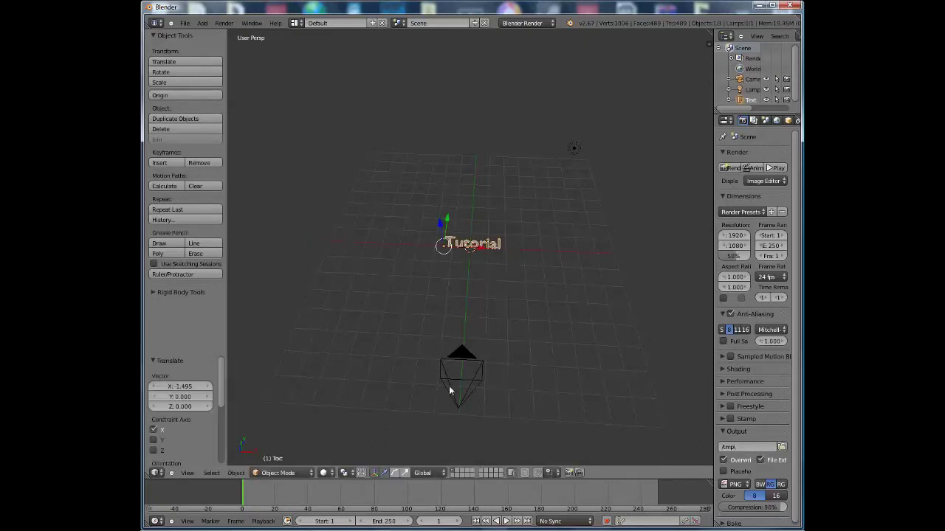
key("KP_0")
key("KP_0")
Step: Rotate the text about 50.5° around the global X axis so that it faces the camera
middle_click_drag(449, 388, 432, 288)
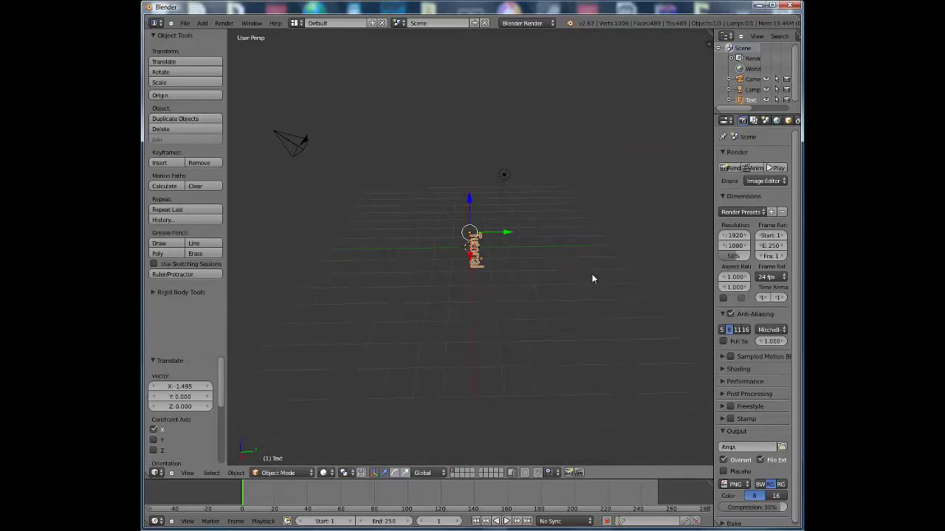
key("r")
key("x")
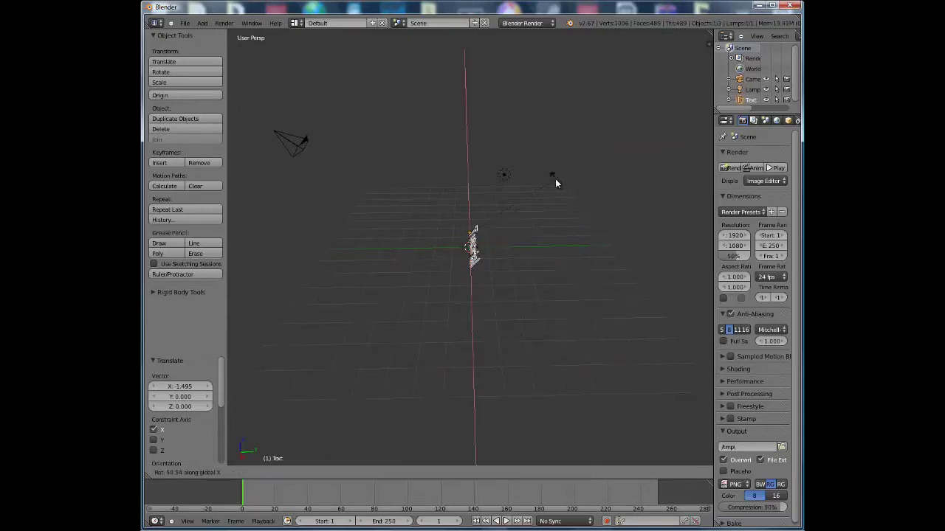
left_click(556, 179)
key("KP_0")
key("KP_0")
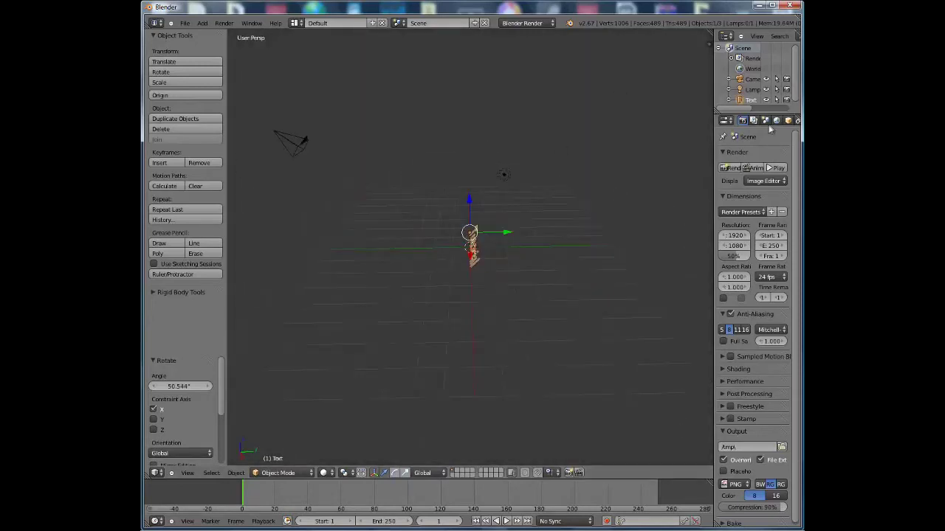
Step: Extrude the text by 0.28 in its geometry settings and check it through the camera view
left_click_drag(713, 152, 693, 152)
left_click(770, 121)
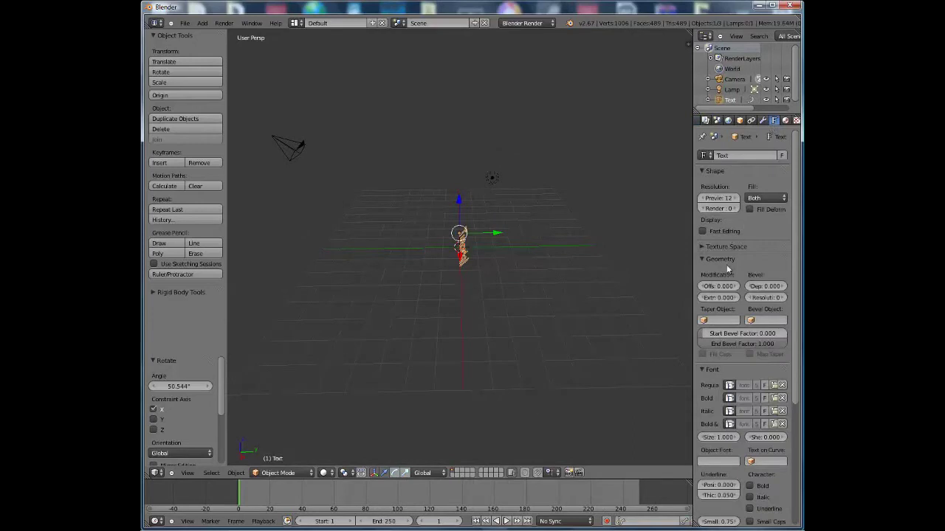
scroll(727, 265, "down", 2)
scroll(727, 311, "down", 2)
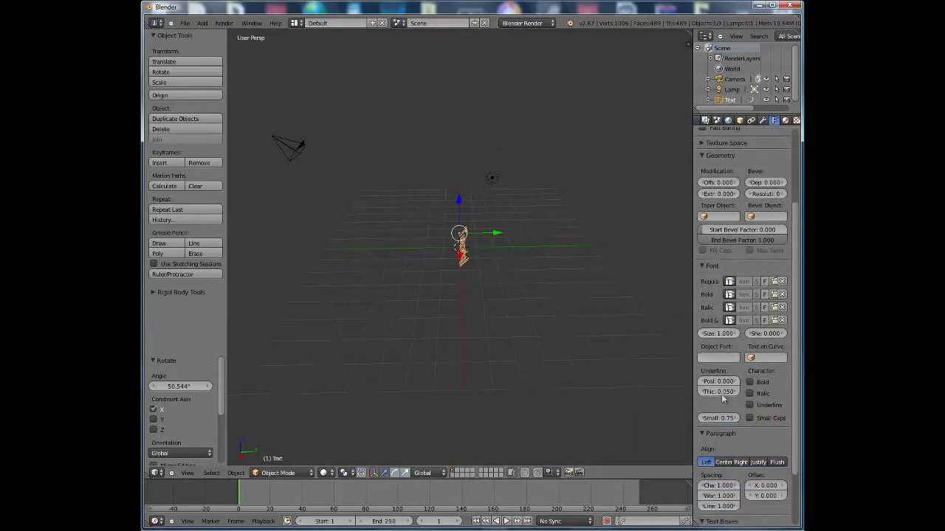
scroll(722, 397, "up", 2)
left_click_drag(714, 236, 716, 237)
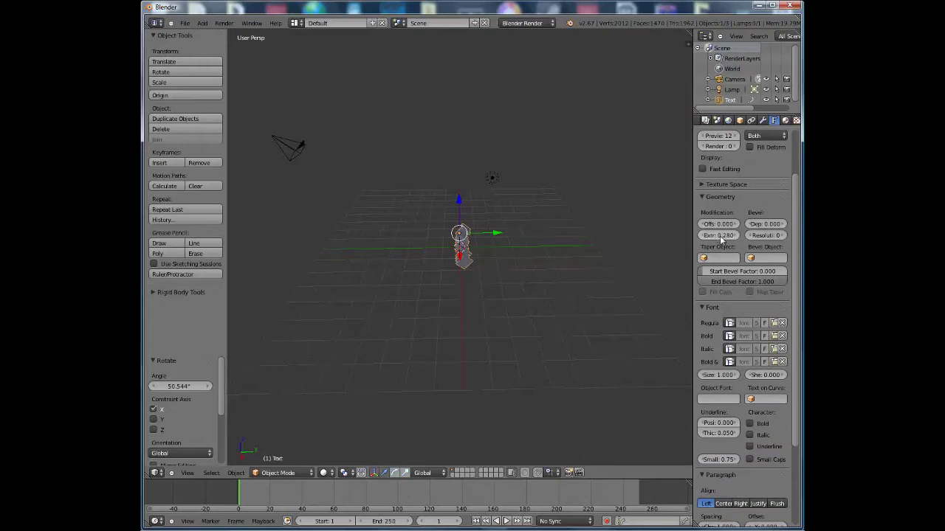
key("KP_0")
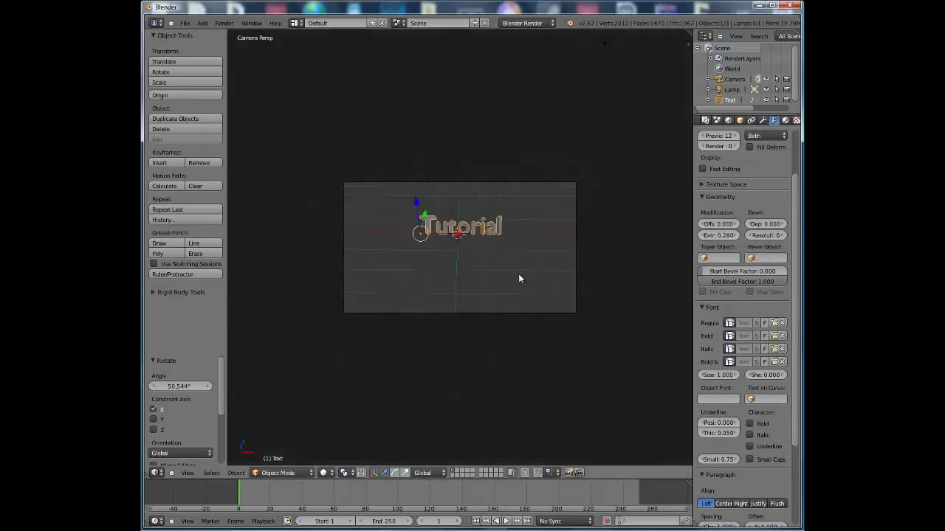
Step: Set the text's geometry offset to 0.028 and its bevel depth to 0.0156
key("KP_0")
key("KP_0")
left_click_drag(720, 225, 721, 226)
left_click_drag(762, 225, 770, 227)
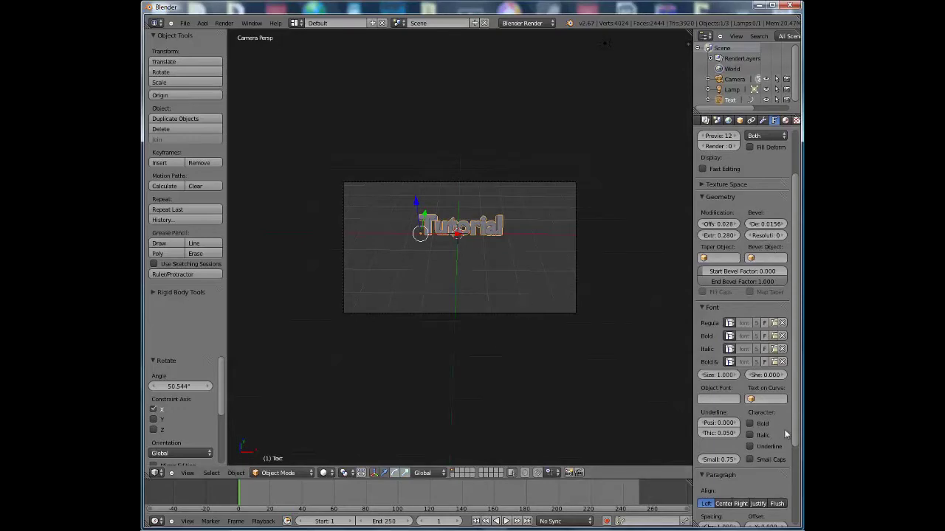
Step: Load minecraft.ttf from the C:\Windows\Fonts folder as the text's regular font
scroll(797, 445, "down", 4)
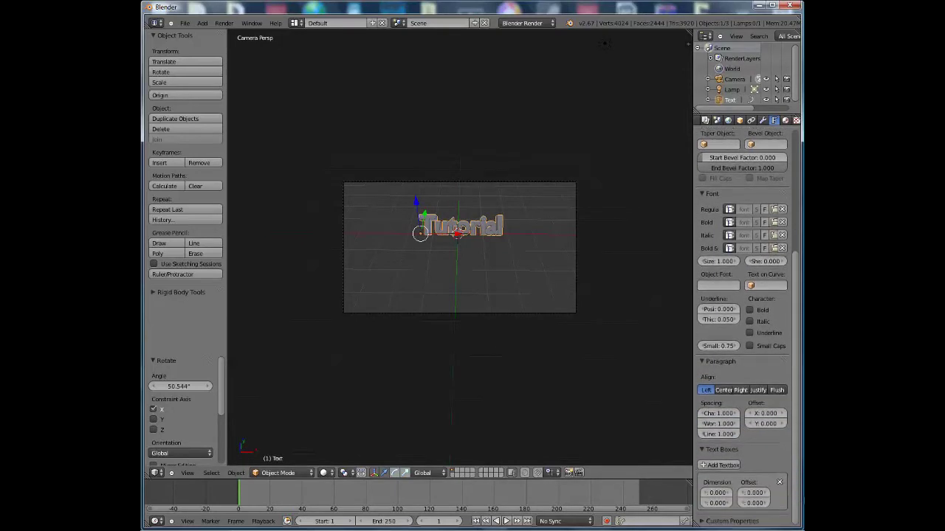
scroll(797, 435, "up", 6)
scroll(801, 412, "up", 1)
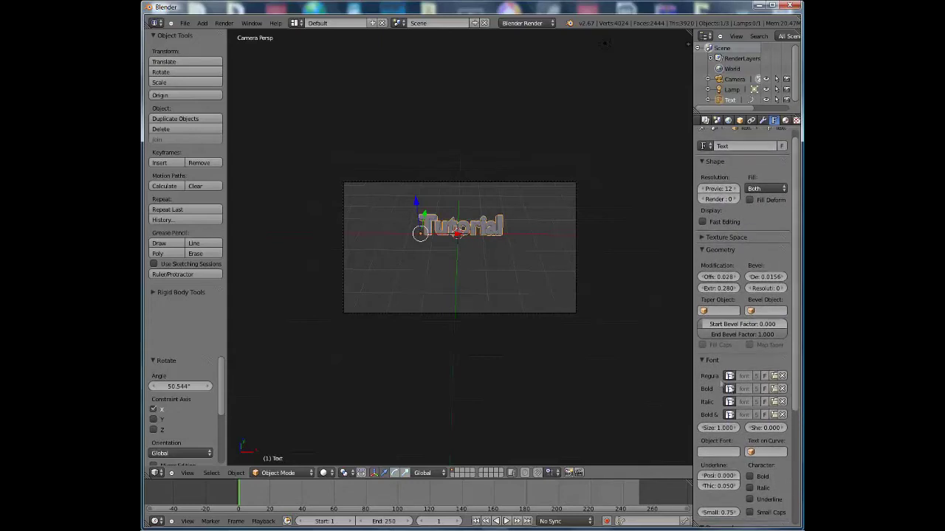
left_click(776, 378)
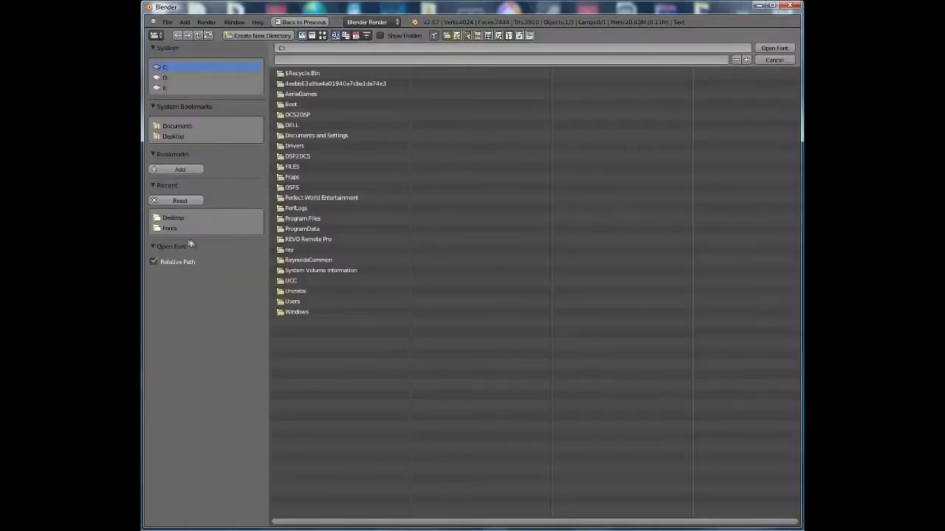
left_click(170, 228)
left_click(341, 58)
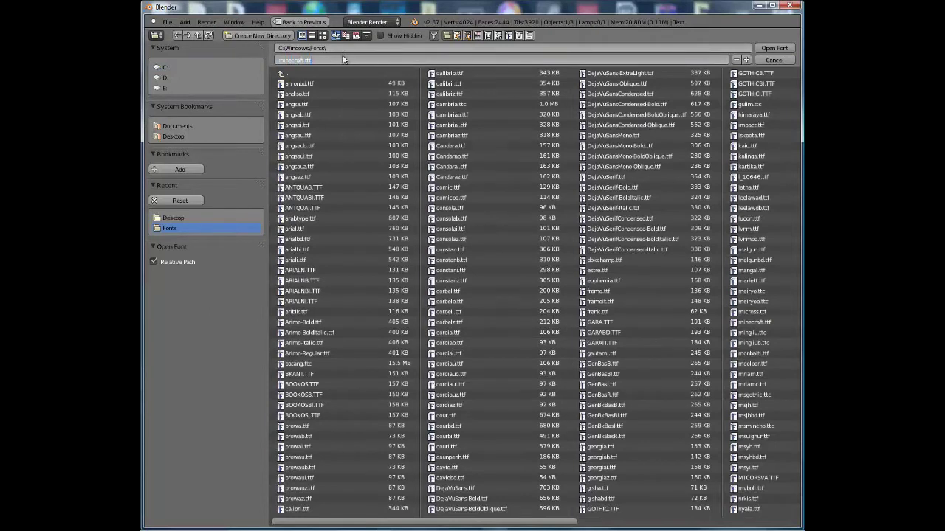
key("Return")
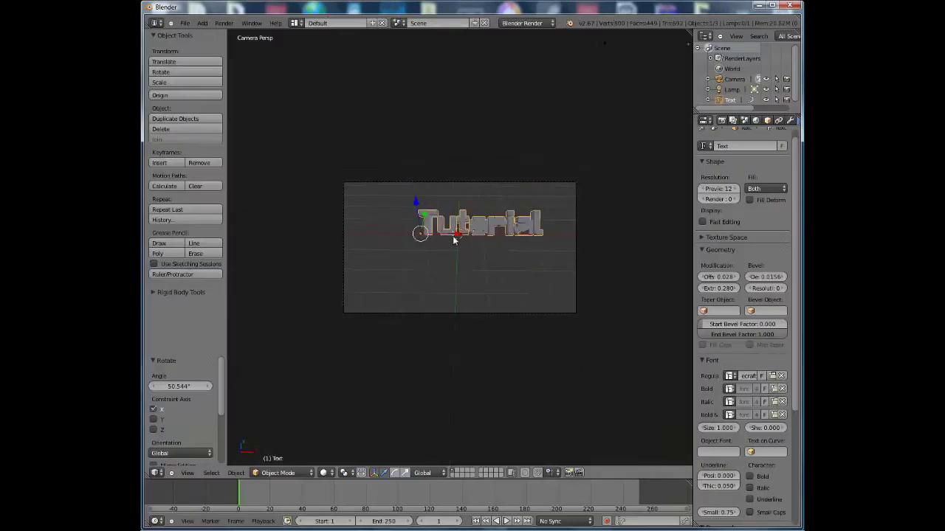
Step: Shift the text about 0.94 units along negative X and set its geometry offset to -0.036
left_click_drag(455, 235, 432, 237)
left_click_drag(731, 277, 719, 283)
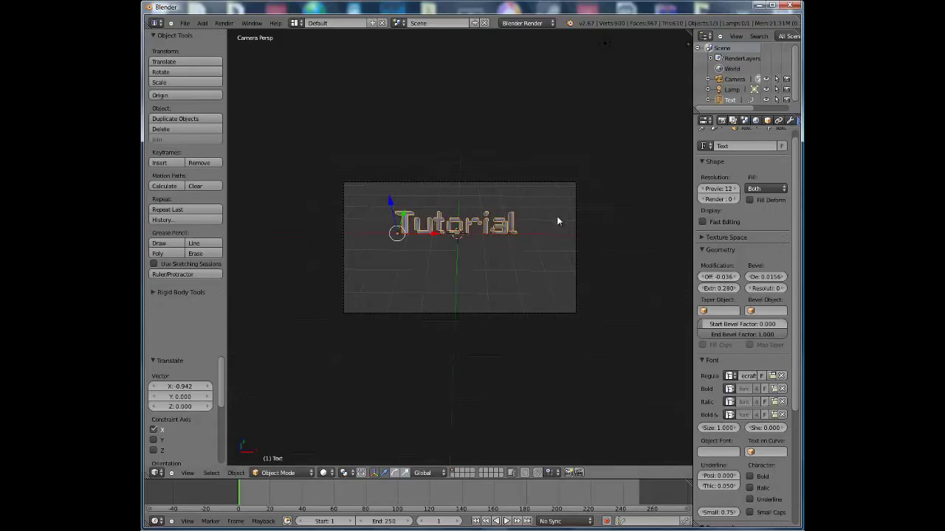
Step: Set the world's horizon colour to black
left_click(756, 122)
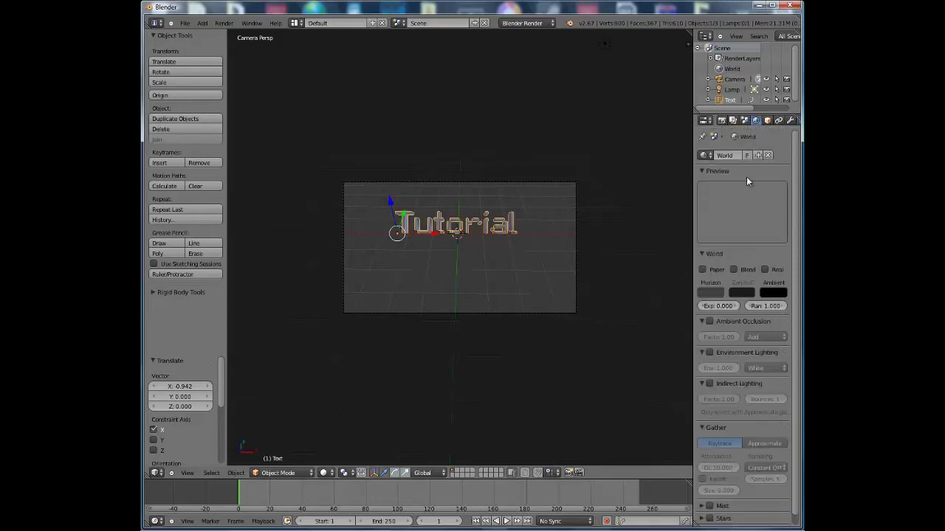
left_click(718, 293)
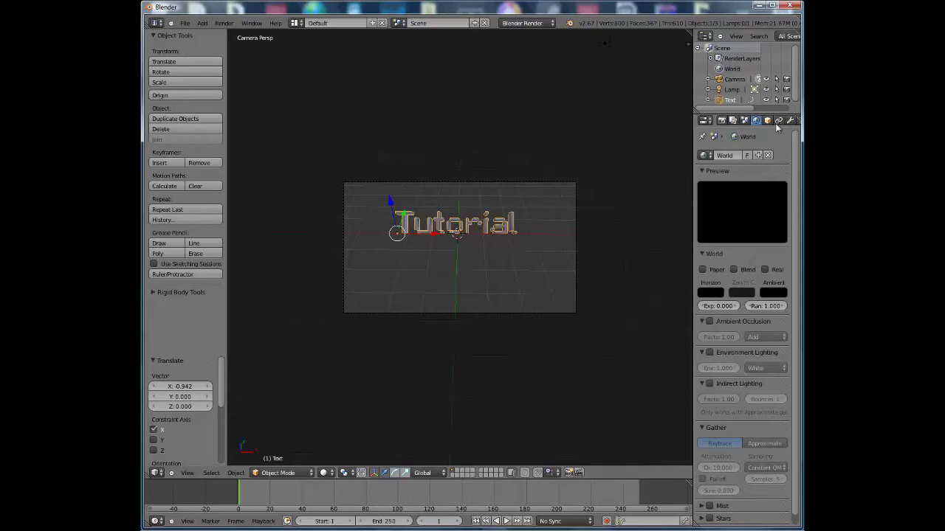
Step: Add a new material to the text and set its diffuse colour to light green
scroll(775, 122, "down", 3)
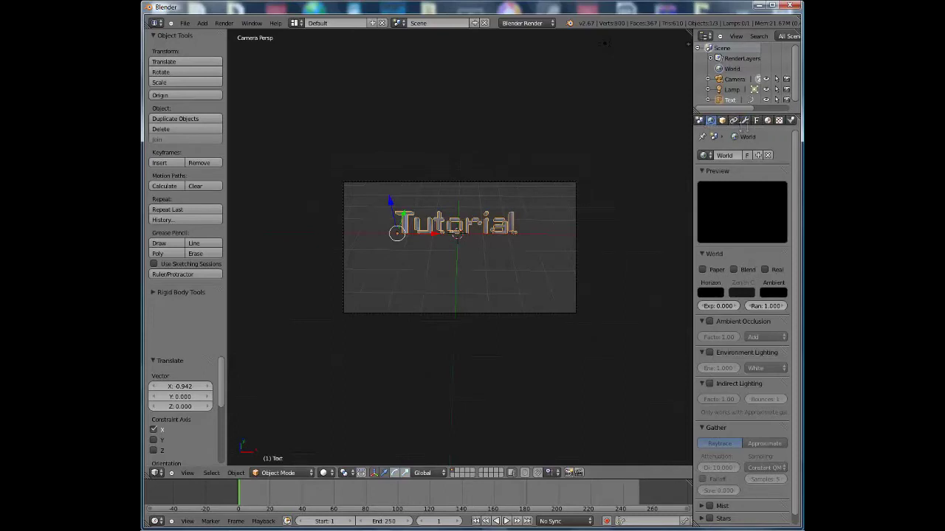
left_click(767, 121)
left_click(719, 193)
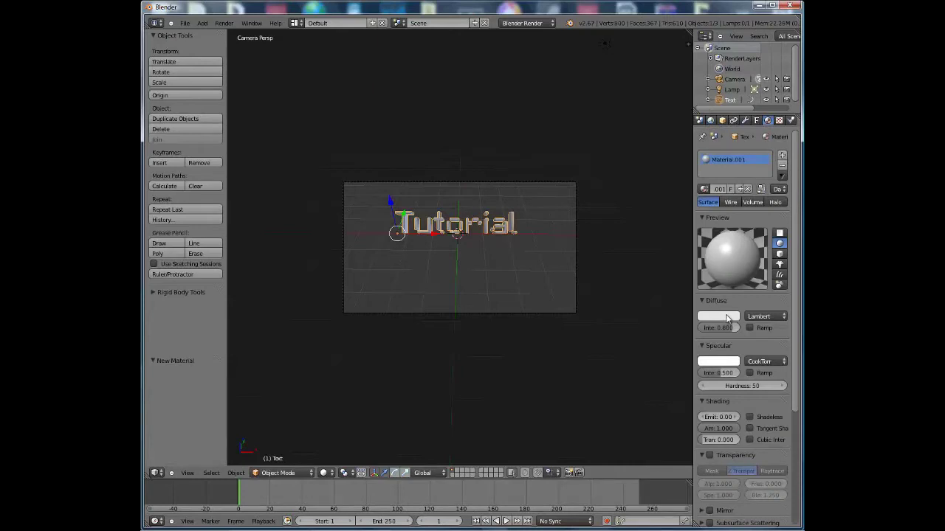
left_click(728, 317)
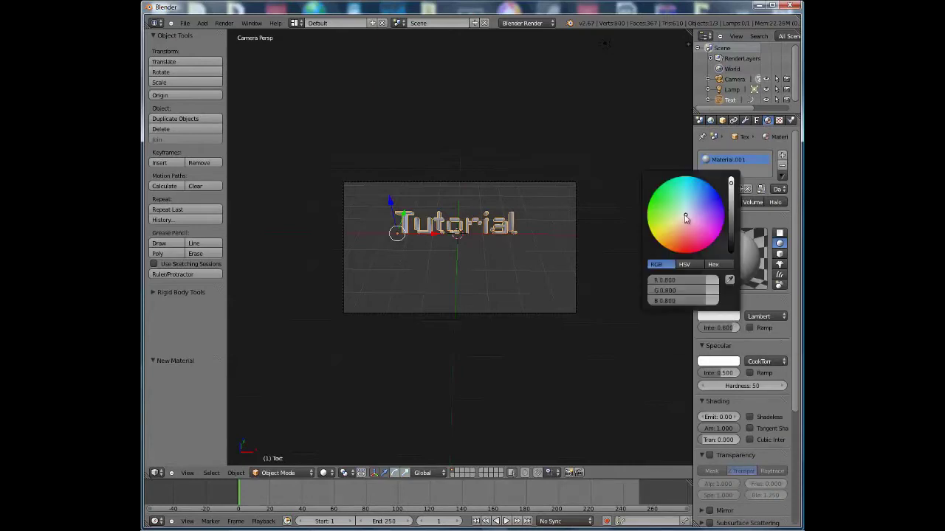
mouse_move(689, 210)
left_mouse_down()
mouse_move(704, 209)
mouse_move(670, 209)
left_mouse_up()
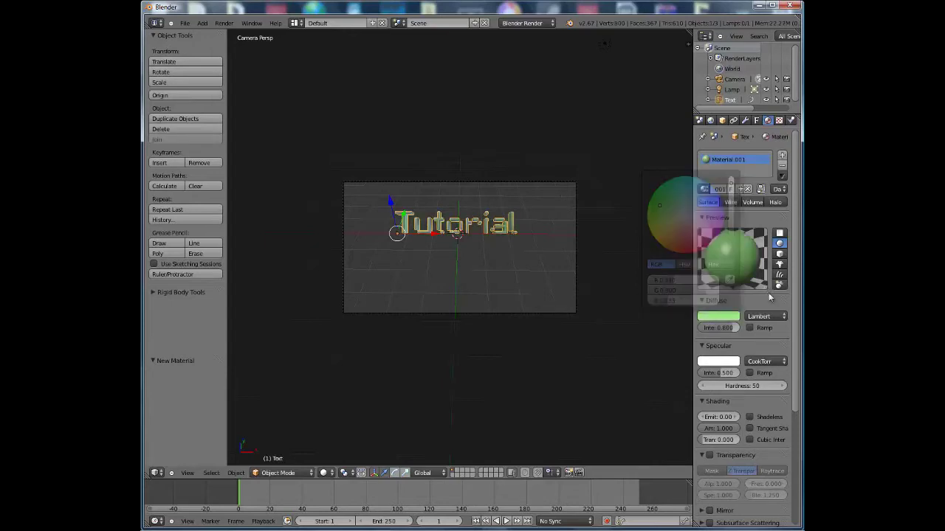
Step: Set the green text material's emit value to 0.30
scroll(754, 350, "down", 4)
scroll(754, 349, "down", 2)
left_click_drag(715, 317, 732, 320)
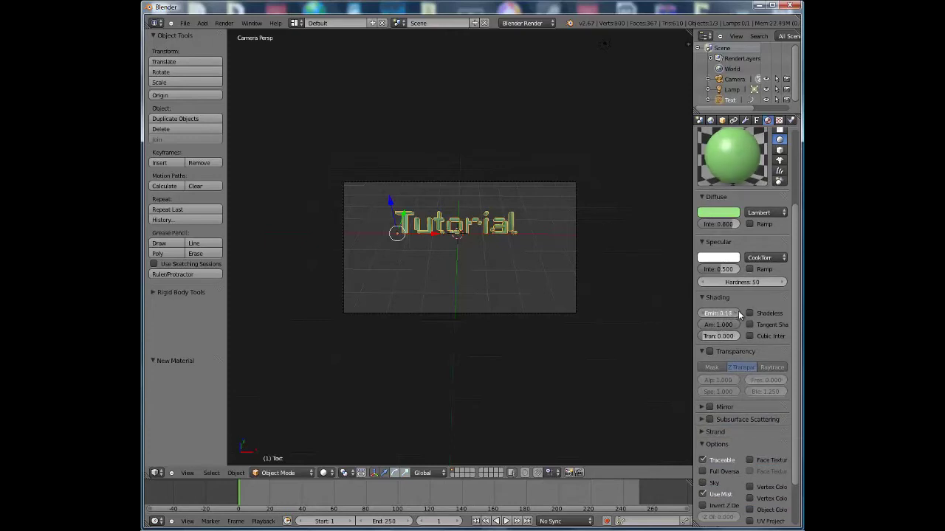
left_click_drag(750, 308, 752, 310)
scroll(752, 310, "up", 5)
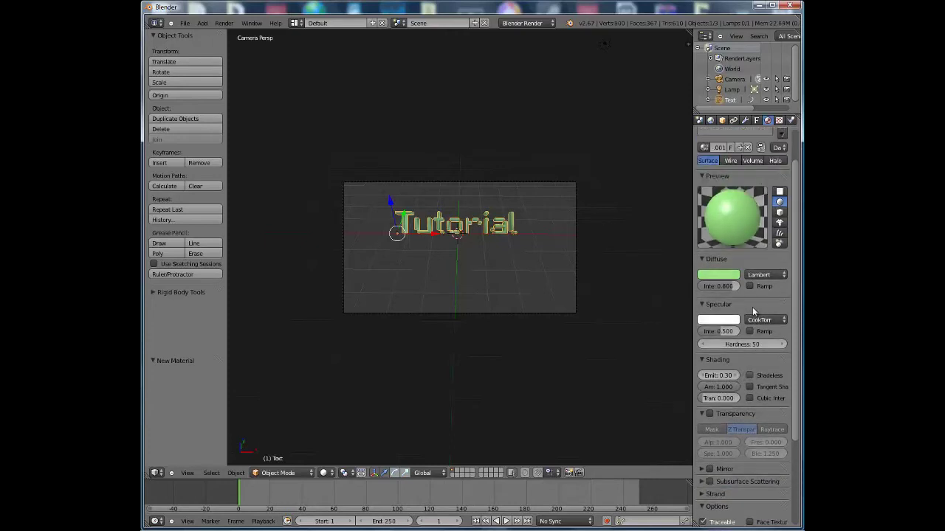
scroll(751, 313, "down", 5)
scroll(743, 318, "down", 2)
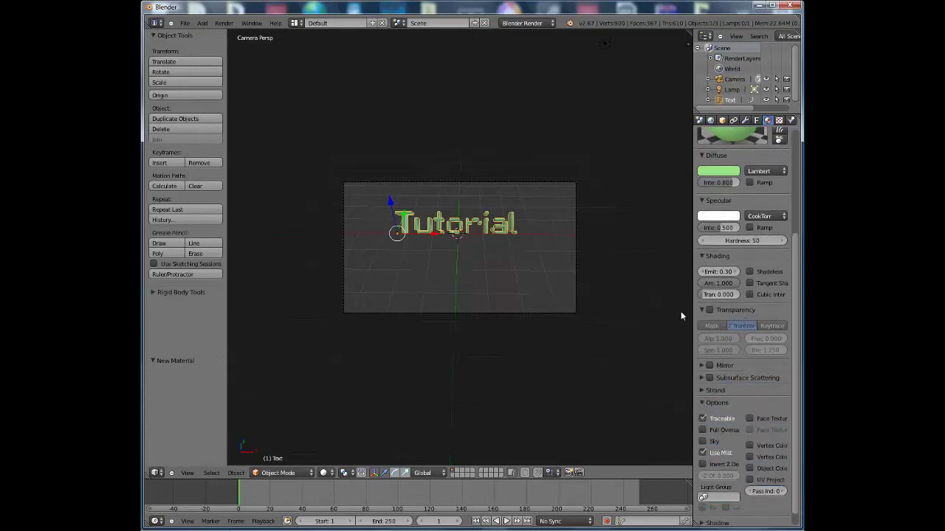
Step: Convert the text object to a mesh
scroll(698, 306, "up", 3)
scroll(642, 173, "up", 1)
scroll(469, 247, "up", 1)
scroll(468, 252, "down", 1)
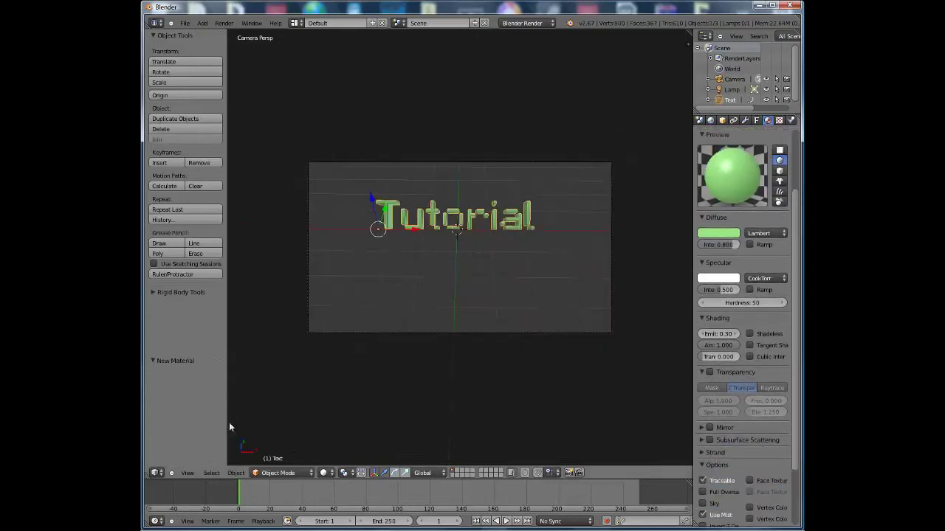
left_click(236, 474)
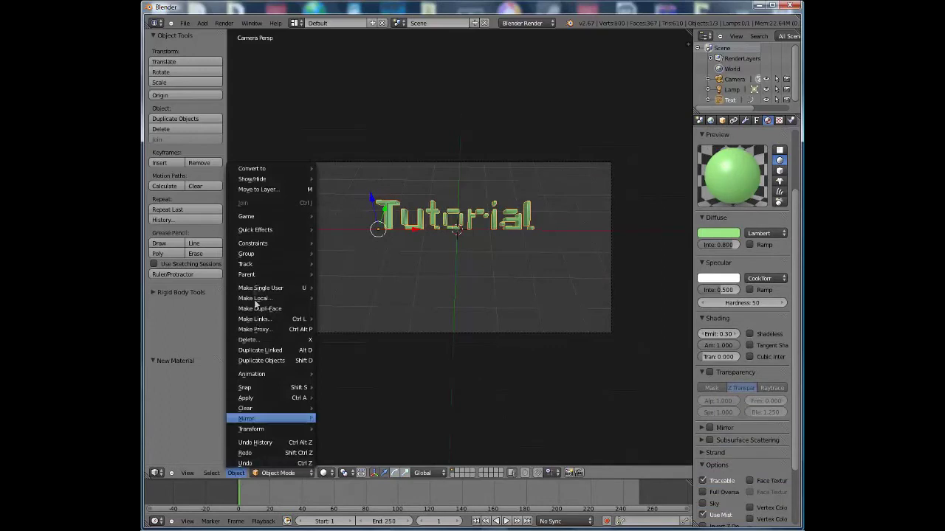
mouse_move(273, 169)
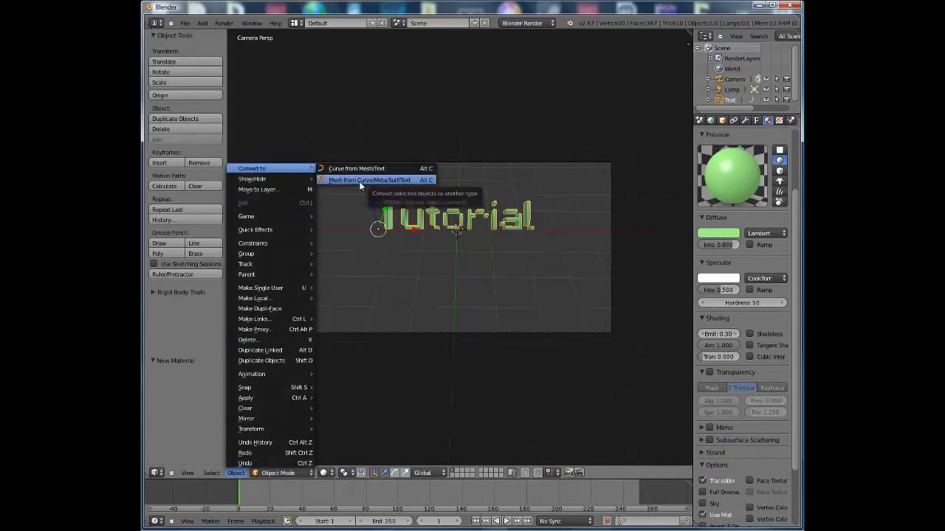
left_click(360, 180)
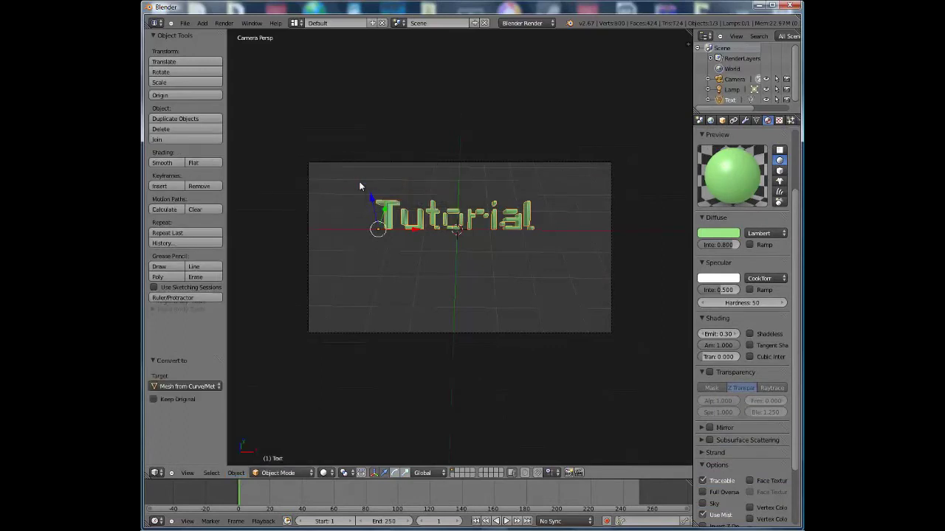
Step: Add an emitter particle system with default settings to the text mesh
left_click(778, 121)
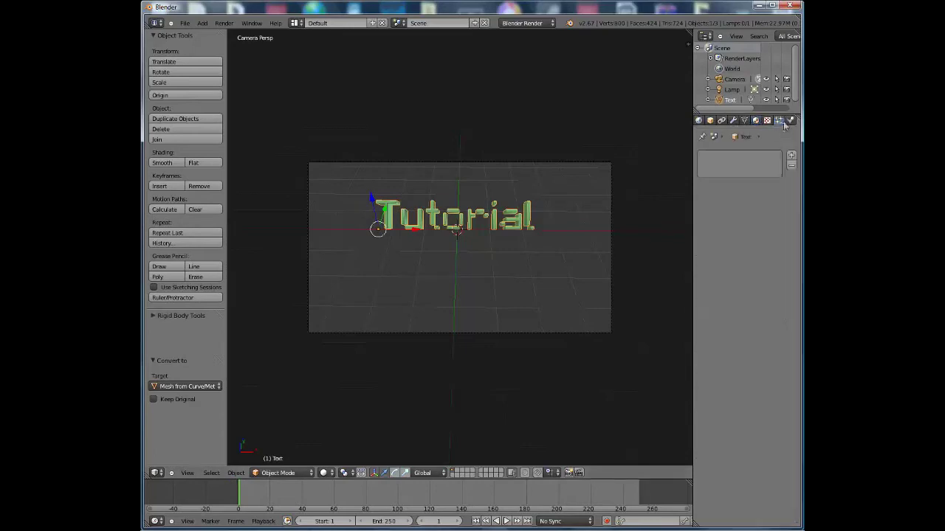
left_click(790, 159)
scroll(745, 310, "down", 5)
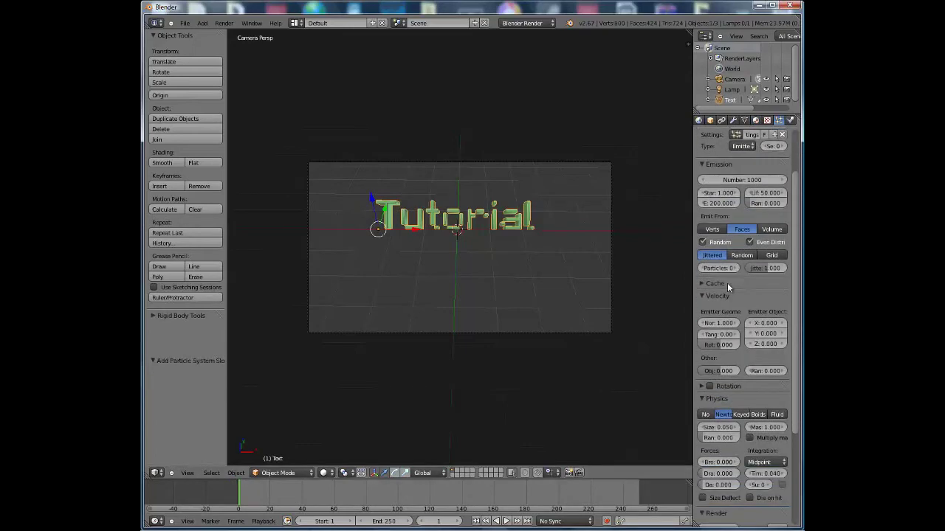
scroll(687, 394, "down", 2)
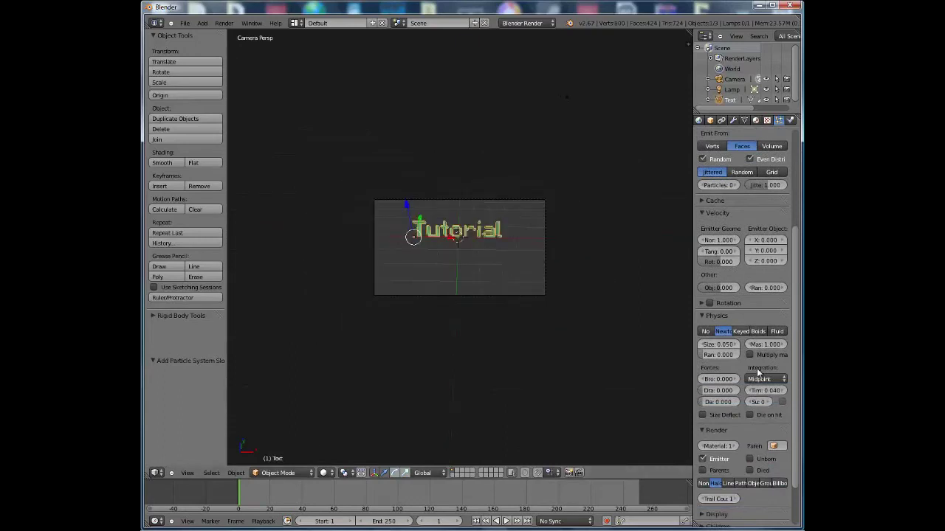
scroll(546, 342, "up", 5)
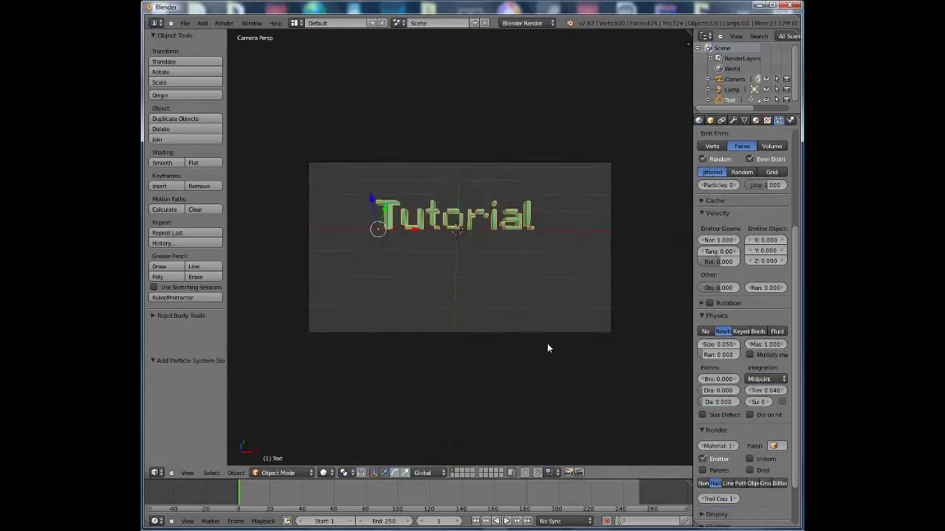
scroll(564, 343, "down", 3)
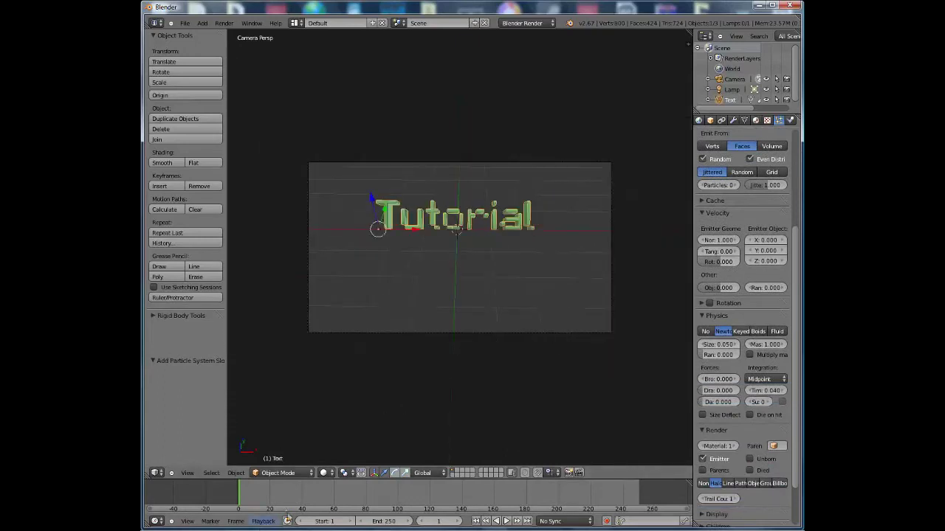
Step: Scrub the timeline to check the particle emission, ending at frame 0
left_click_drag(304, 500, 224, 500)
scroll(457, 267, "down", 1)
scroll(456, 267, "up", 2)
scroll(457, 267, "up", 1)
scroll(458, 267, "down", 1)
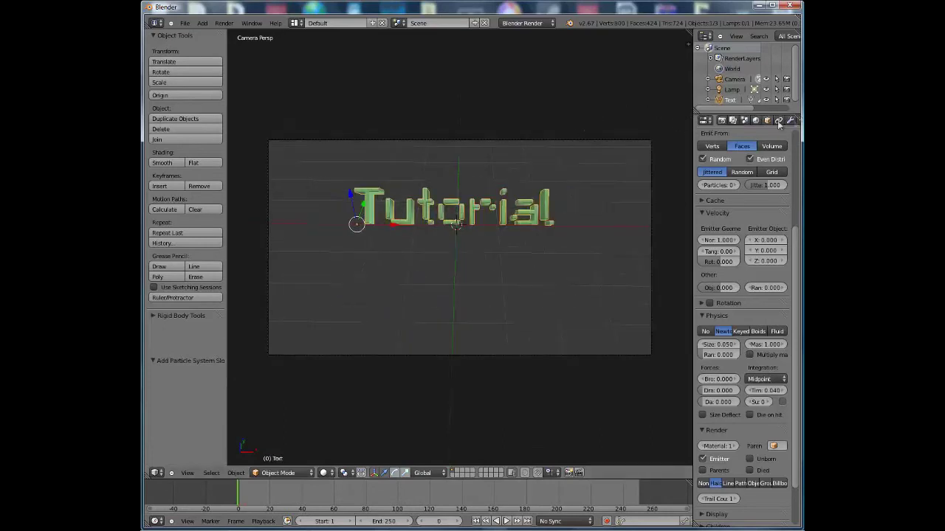
Step: Set the render output format to AVI Raw and save it to the Desktop under the name Tutorial
left_click(724, 120)
scroll(764, 392, "down", 1)
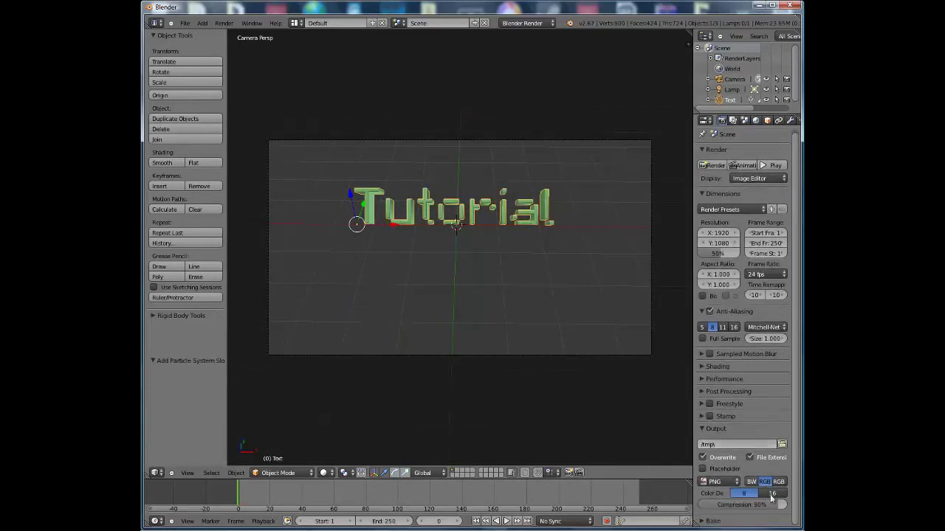
left_click(729, 483)
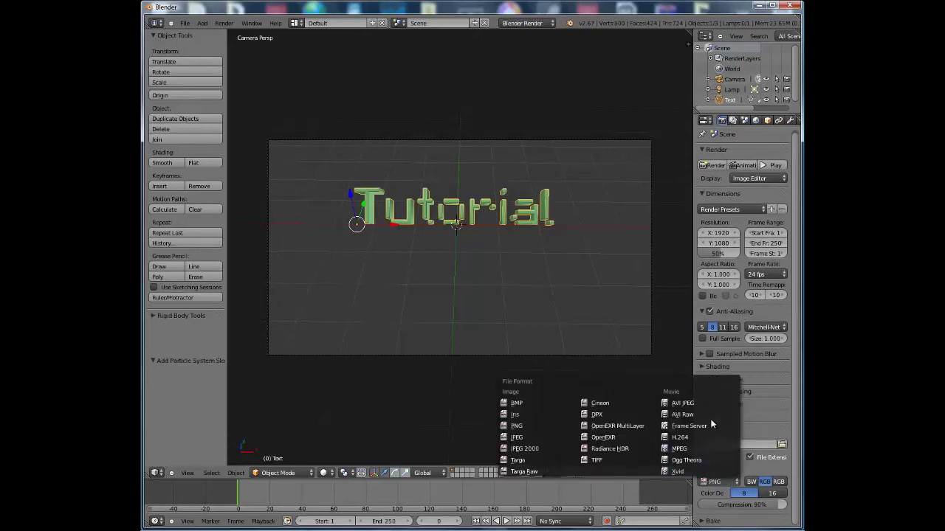
left_click(710, 415)
left_click(782, 444)
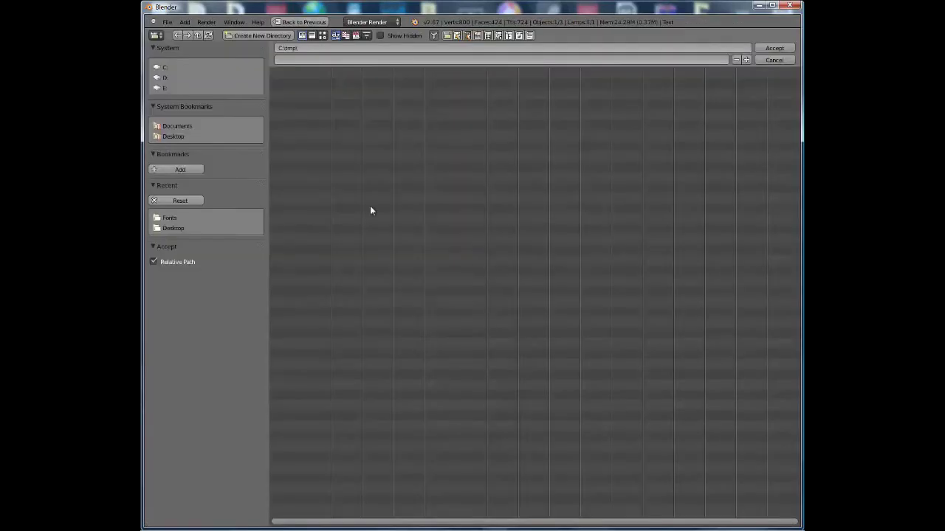
left_click(174, 135)
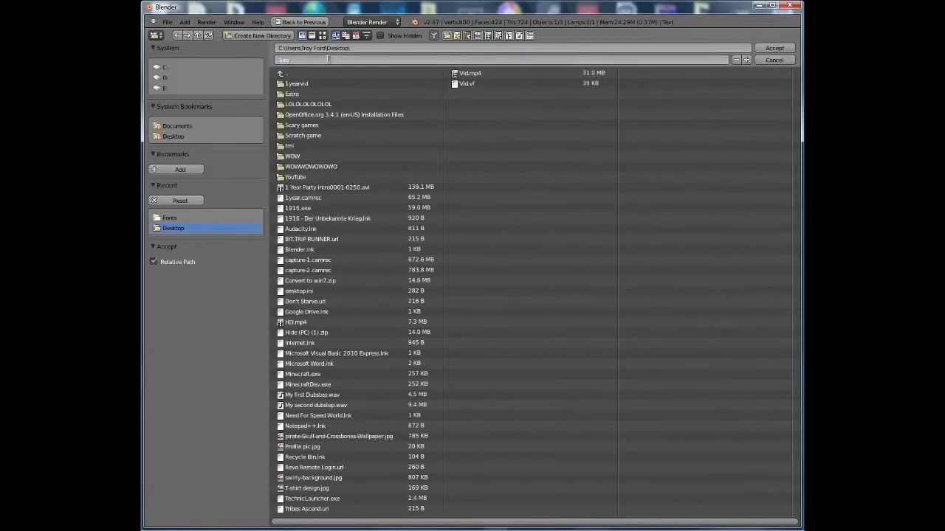
left_click(775, 48)
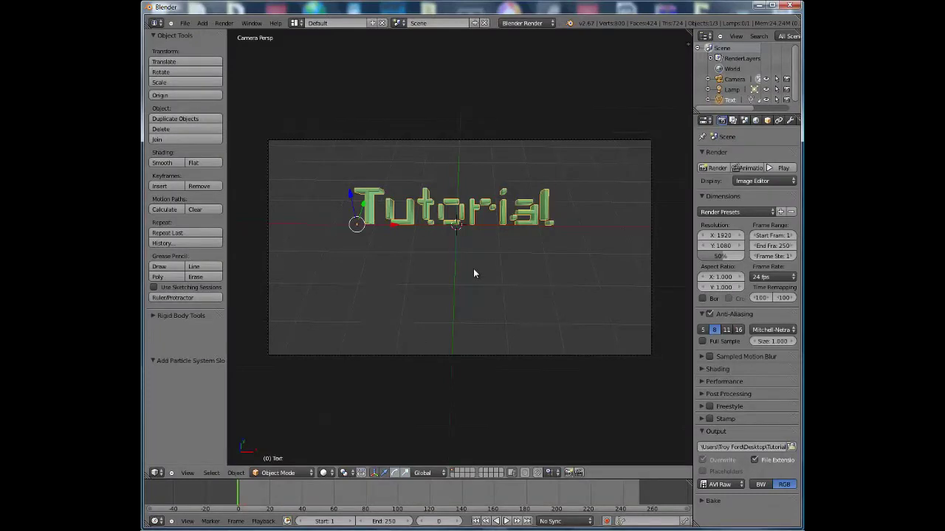
Step: Render a still of the current frame, keep the Windows colour scheme without further prompts, and return to the scene view
scroll(470, 253, "down", 6)
scroll(470, 253, "up", 5)
scroll(470, 253, "down", 2)
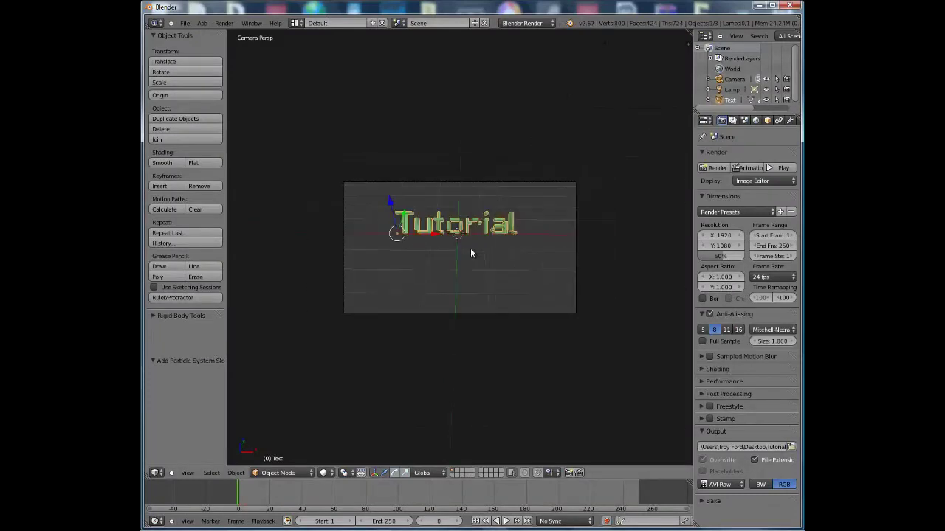
scroll(471, 249, "up", 2)
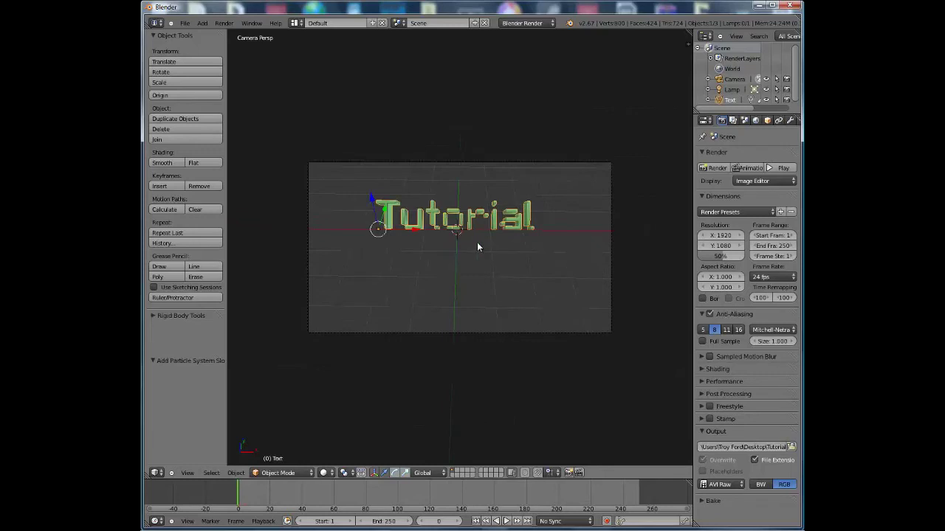
key("F12")
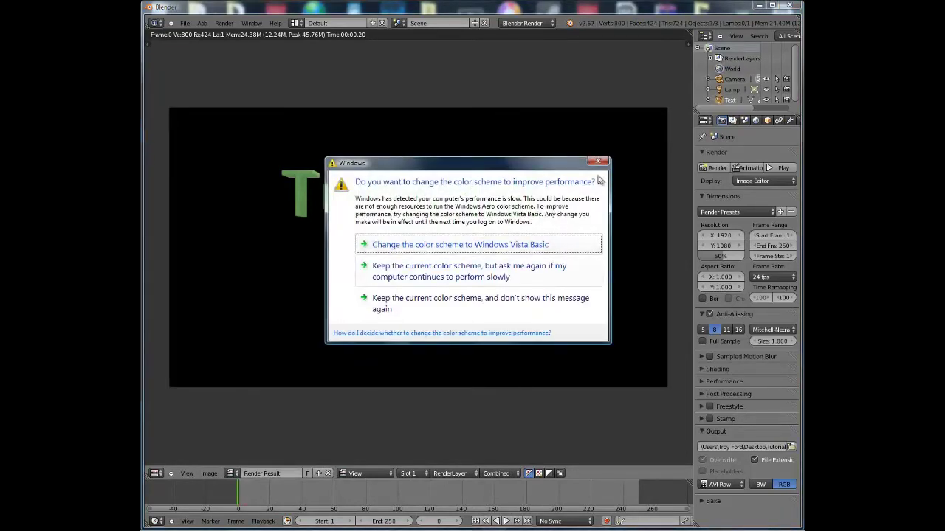
left_click(450, 312)
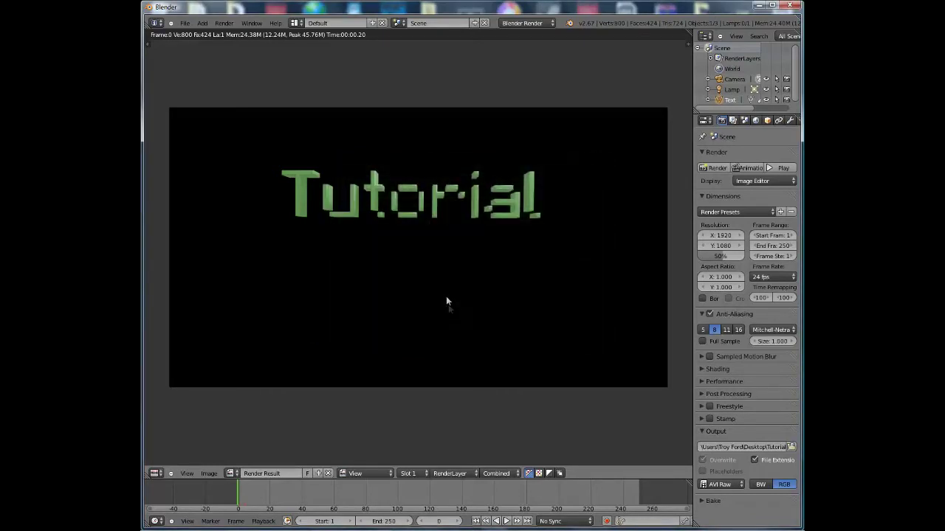
key("Escape")
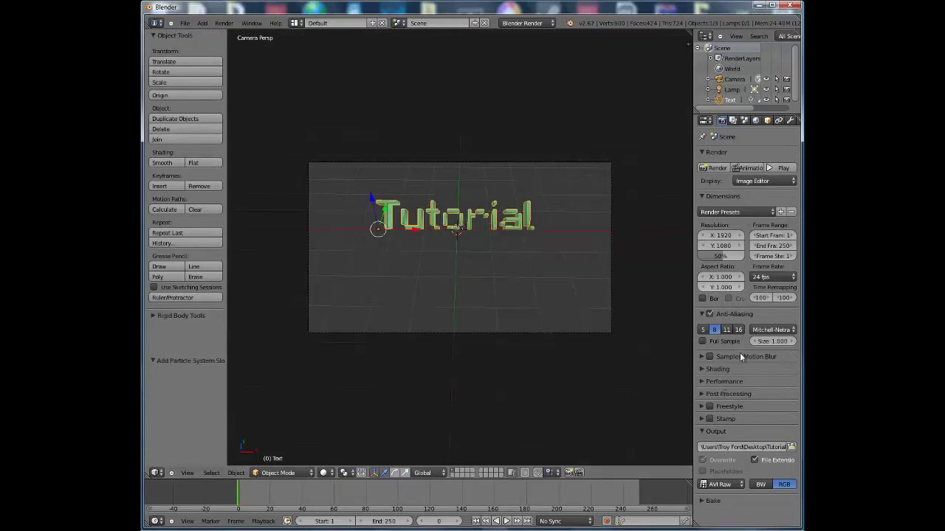
Step: Set the render resolution to 1080 by 720
left_click(726, 234)
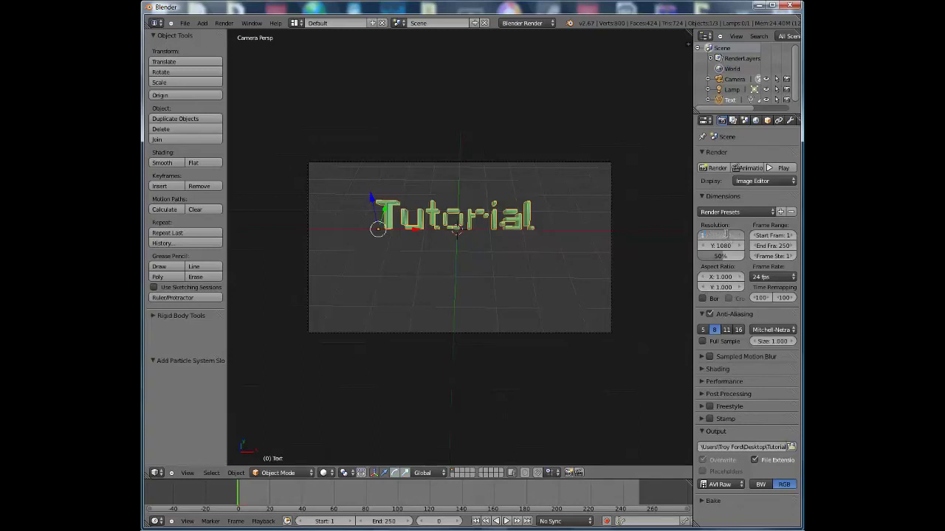
type("1080")
key("Return")
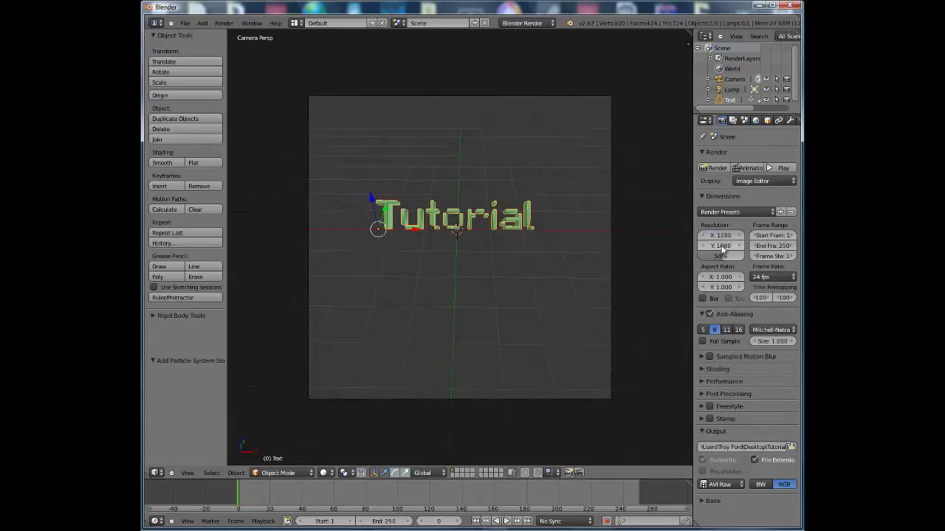
left_click(719, 246)
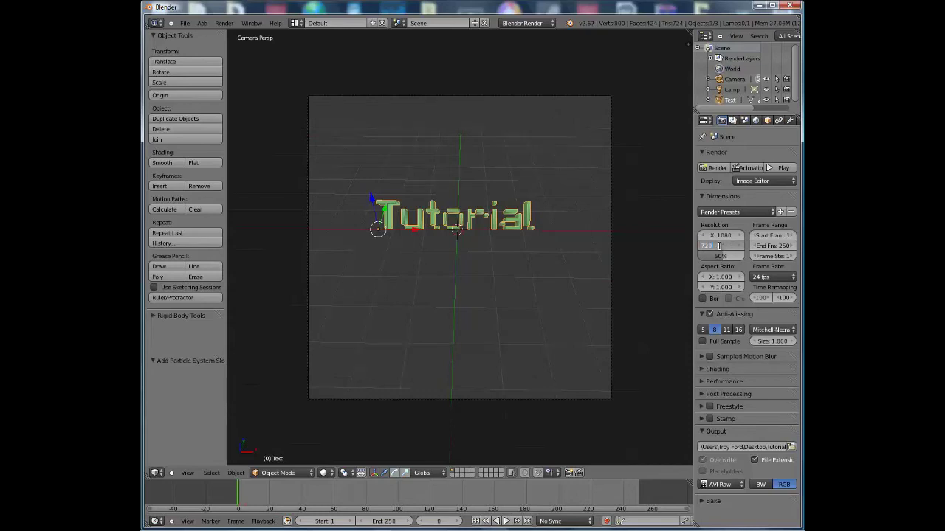
key("Return")
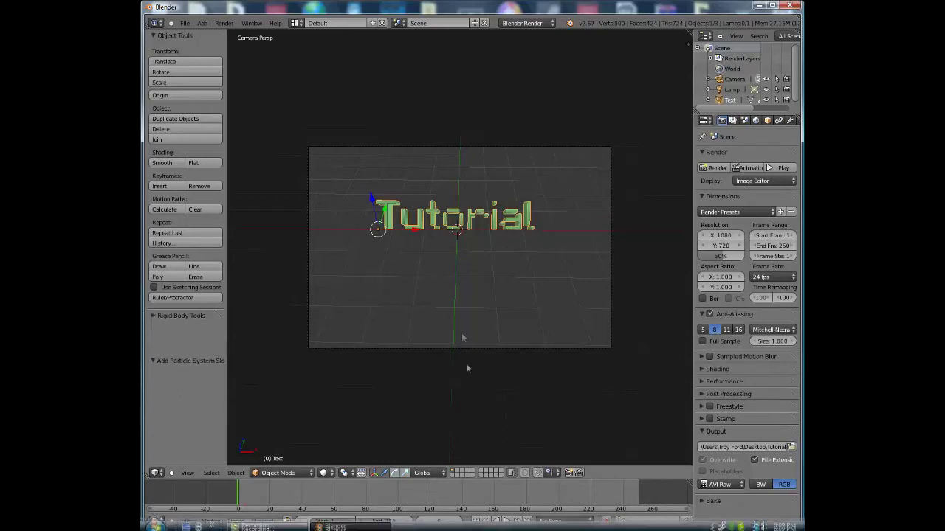
Step: Insert a LocRotScale keyframe on the text at frame 0 and another keyframe at frame 10
key("i")
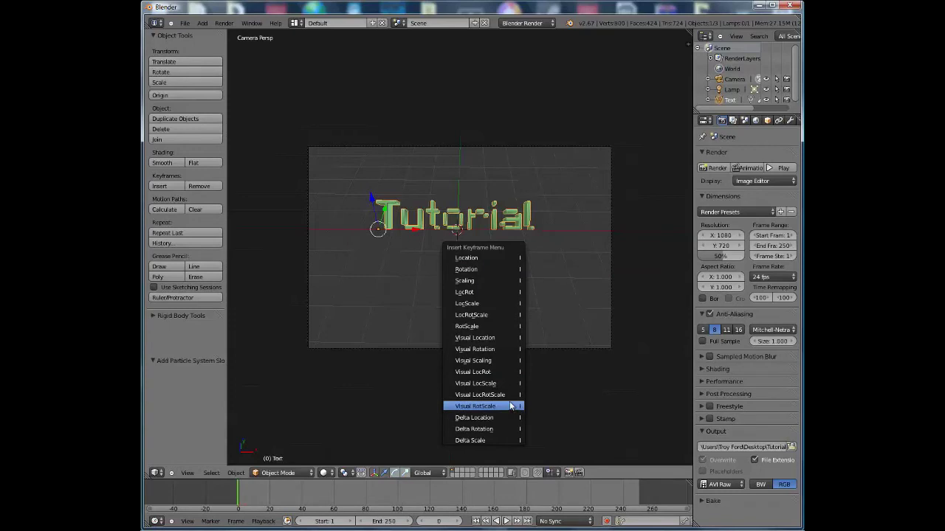
left_click(496, 315)
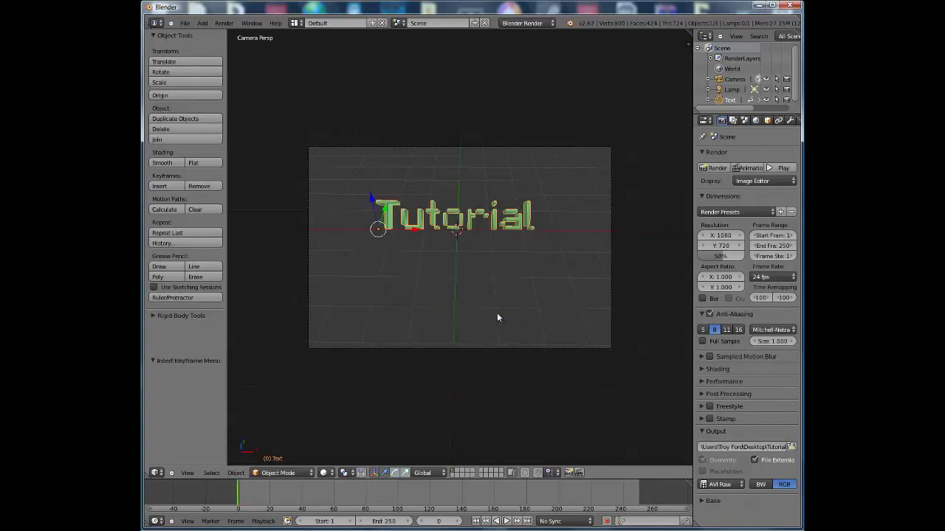
left_click(458, 523)
left_click(459, 522)
left_click(458, 522)
left_click(458, 523)
left_click(459, 522)
left_click(458, 522)
left_click(458, 522)
left_click(458, 522)
left_click(458, 521)
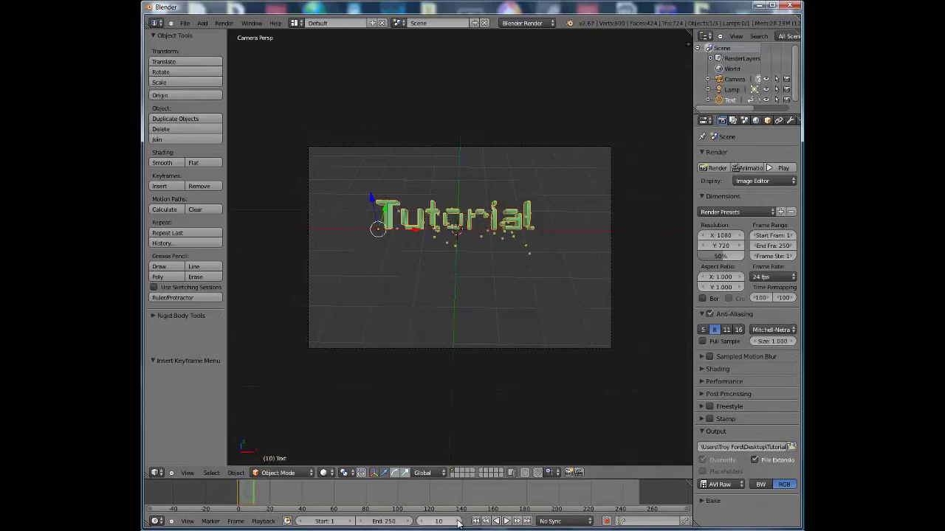
key("i")
left_click(461, 249)
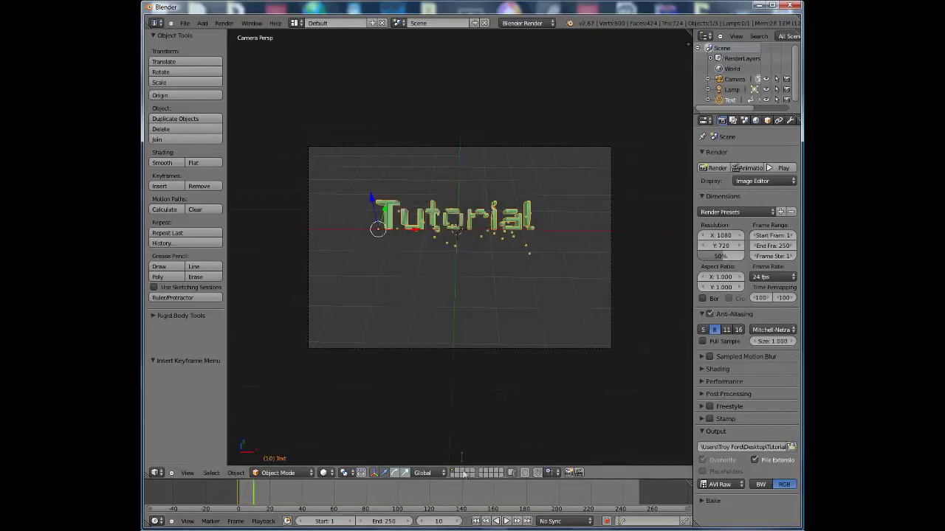
Step: Advance to frame 15, raise the text slightly along Z, and insert a LocRotScale keyframe
left_click(457, 521)
left_click(457, 521)
left_click(457, 521)
left_click(457, 521)
left_click(457, 521)
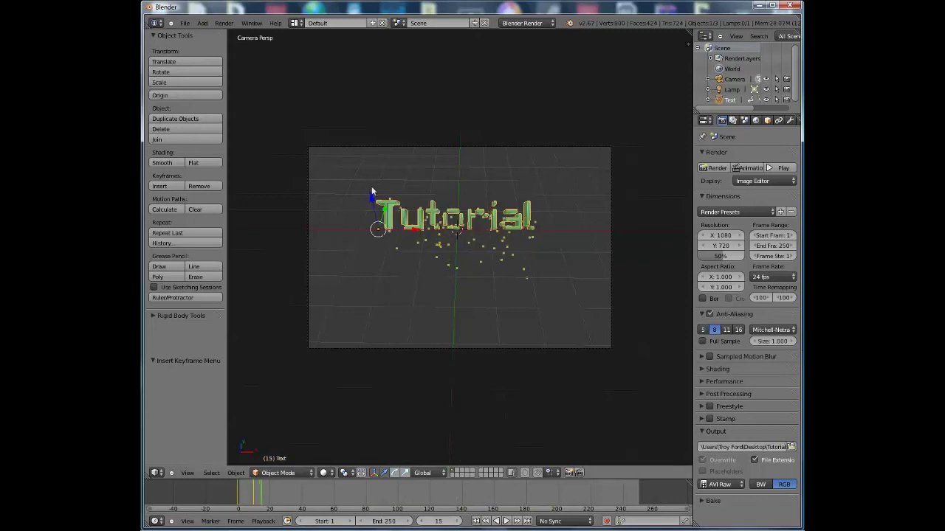
left_click_drag(372, 204, 372, 196)
key("i")
left_click(458, 253)
Step: Advance to frame 20, raise the text about 0.307 along Z, and insert a LocRotScale keyframe
left_click(458, 521)
left_click(458, 521)
left_click(457, 521)
left_click(458, 521)
left_click(457, 521)
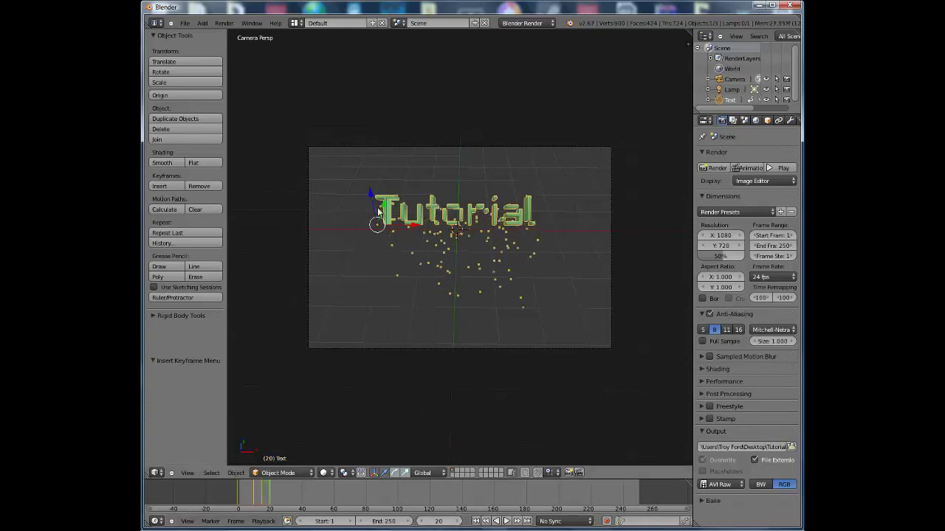
left_click_drag(371, 197, 370, 189)
key("i")
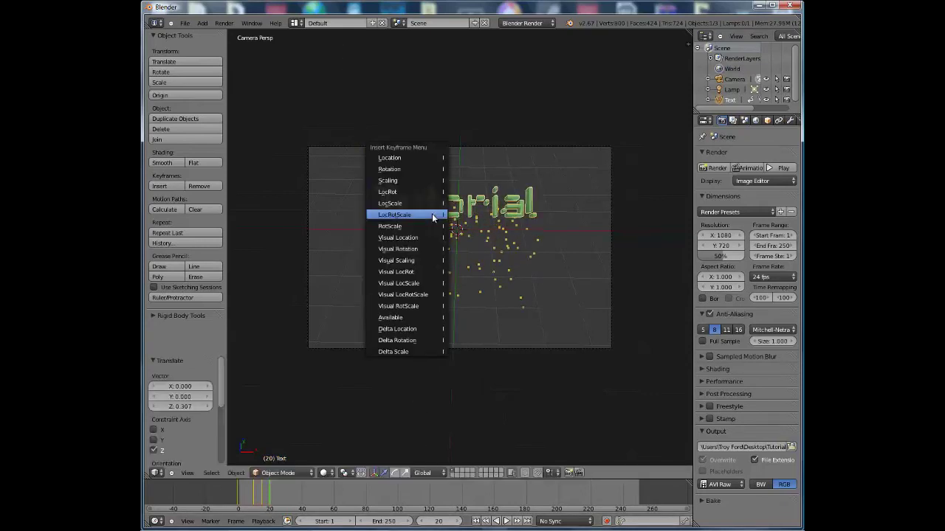
left_click(432, 215)
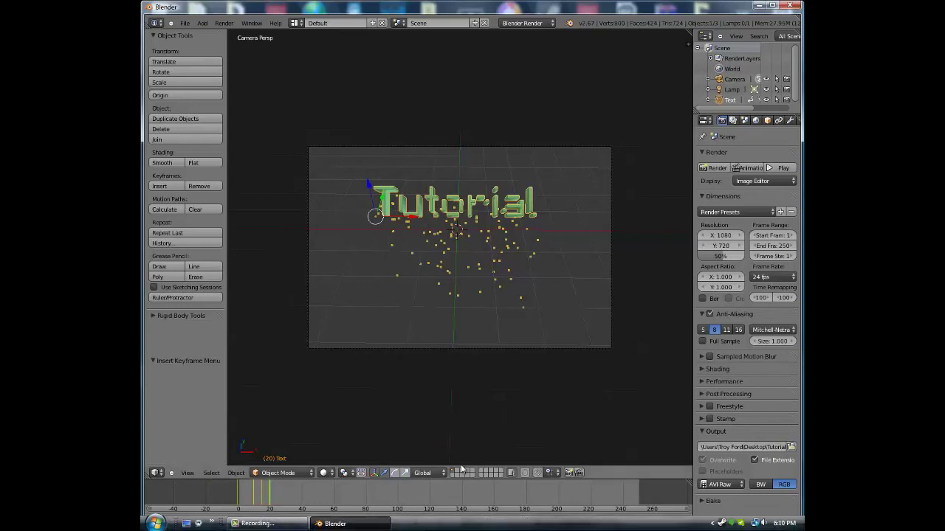
Step: Advance to frame 25, raise the text a bit further along Z, and insert a LocRotScale keyframe
left_click(459, 521)
left_click(459, 521)
left_click(459, 521)
left_click(459, 521)
left_click(459, 521)
left_click_drag(374, 190, 369, 176)
key("i")
left_click(432, 226)
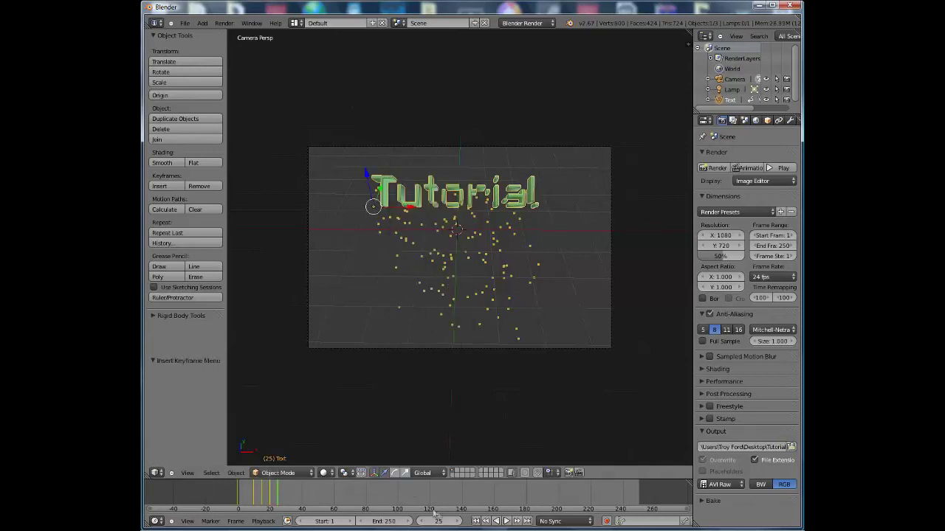
Step: At frame 30, lift the text along Z to just inside the camera frame's upper edge and insert a LocRotScale keyframe
left_click(456, 522)
left_click(456, 521)
left_click(457, 521)
left_click(456, 521)
left_click(456, 521)
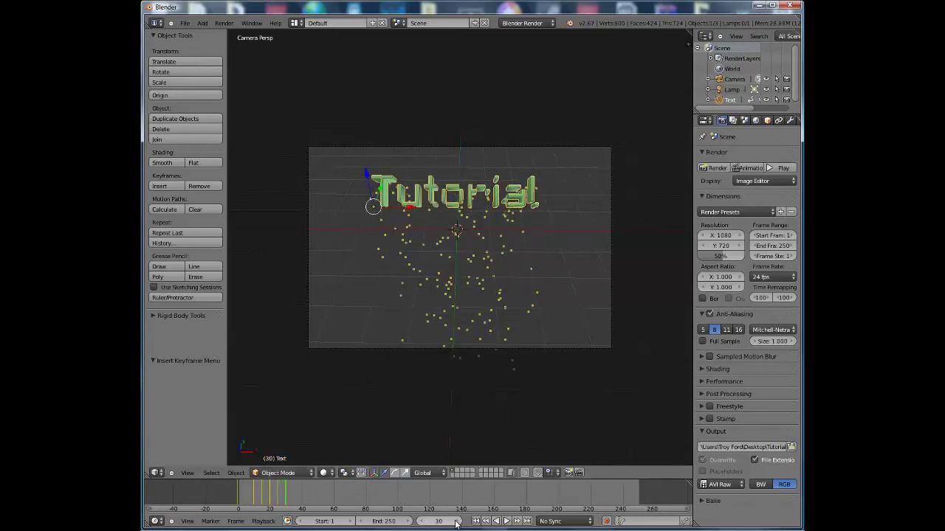
left_click_drag(365, 176, 365, 153)
key("i")
left_click(417, 306)
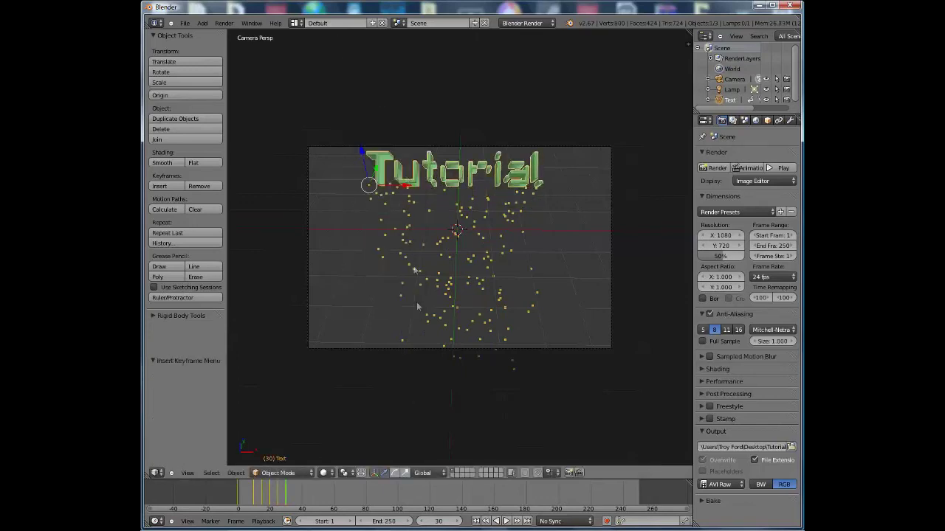
Step: At frame 35, lift the text along Z across the camera frame's upper edge and insert a LocRotScale keyframe
left_click(458, 521)
left_click(457, 521)
left_click(458, 521)
left_click(458, 521)
left_click(458, 521)
left_click_drag(363, 157, 363, 128)
key("i")
left_click(426, 244)
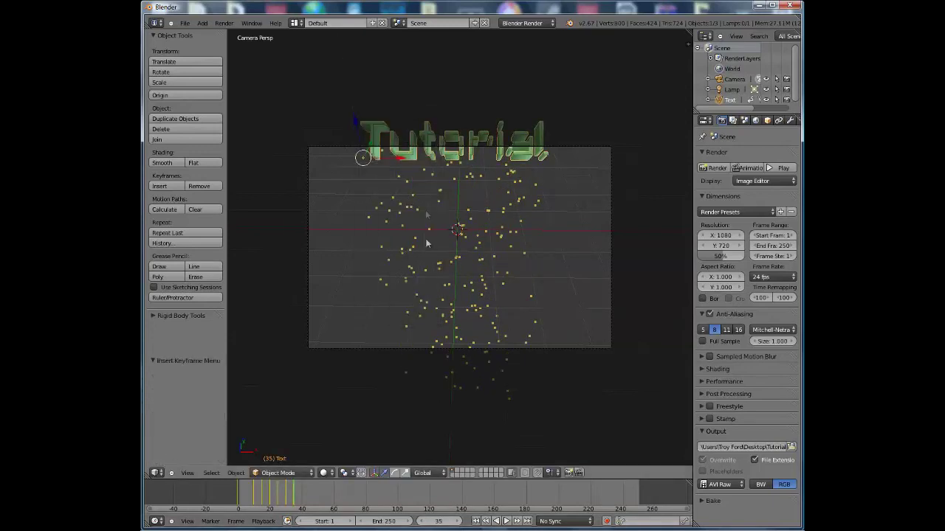
Step: At frame 45, raise the text about 1.079 along Z, fully above the camera frame, and insert a LocRotScale keyframe
left_click(459, 521)
left_click(459, 521)
left_click(459, 521)
left_click(459, 521)
left_click(459, 521)
left_click(459, 521)
left_click(458, 521)
left_click(458, 521)
left_click(458, 521)
left_click(459, 521)
left_click_drag(355, 118, 347, 77)
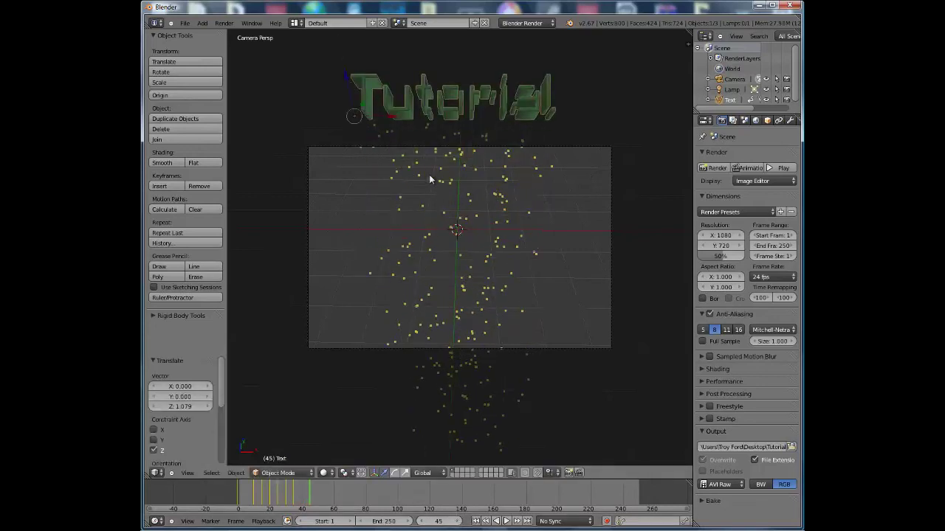
key("i")
left_click(430, 176)
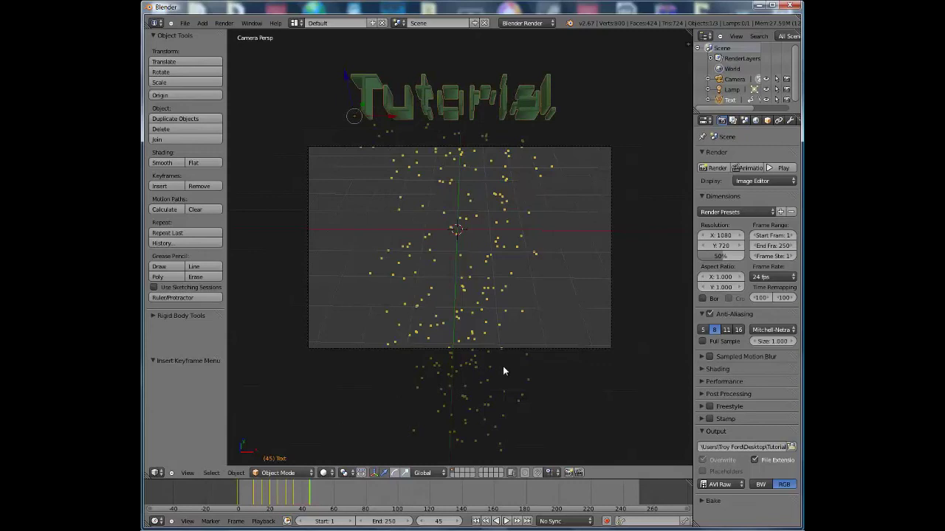
Step: Play the animation from the first frame to check the text's upward motion and the particles, then stop playback
left_click(476, 521)
left_click(507, 521)
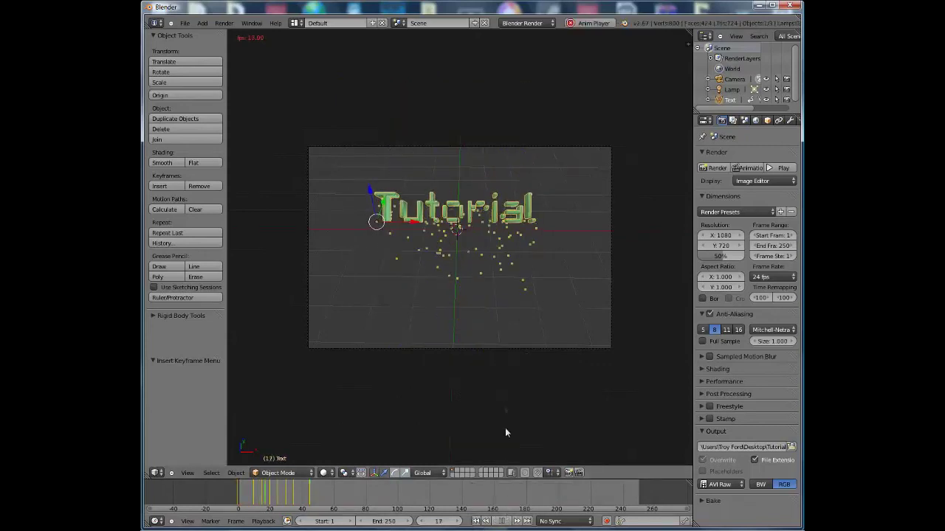
left_click(502, 522)
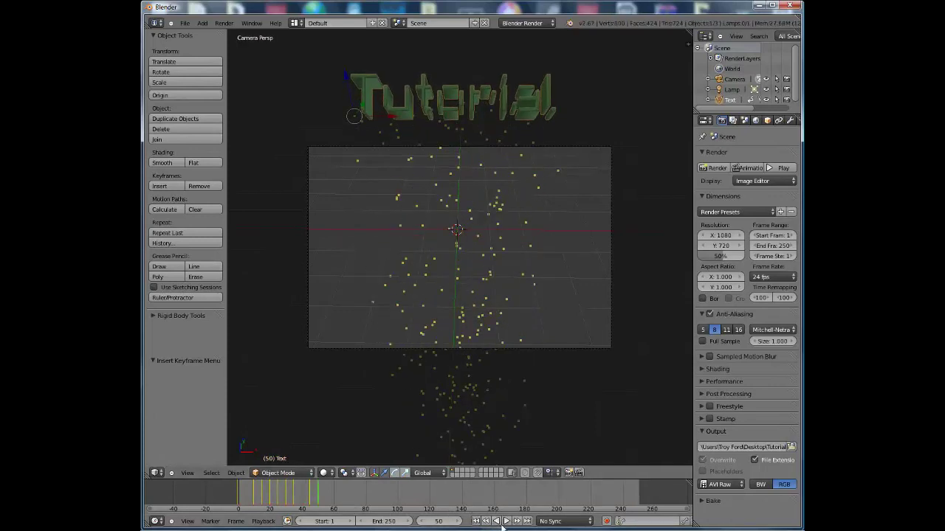
left_click(505, 522)
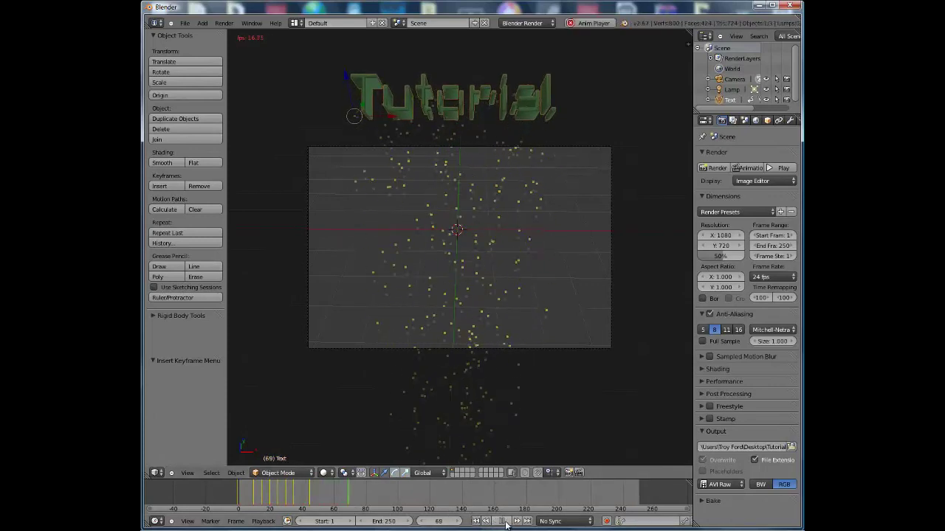
left_click(501, 522)
left_click(495, 521)
left_click(497, 521)
Step: Move to frame 60 on the timeline and set the animation's end frame to 60
left_click(334, 499)
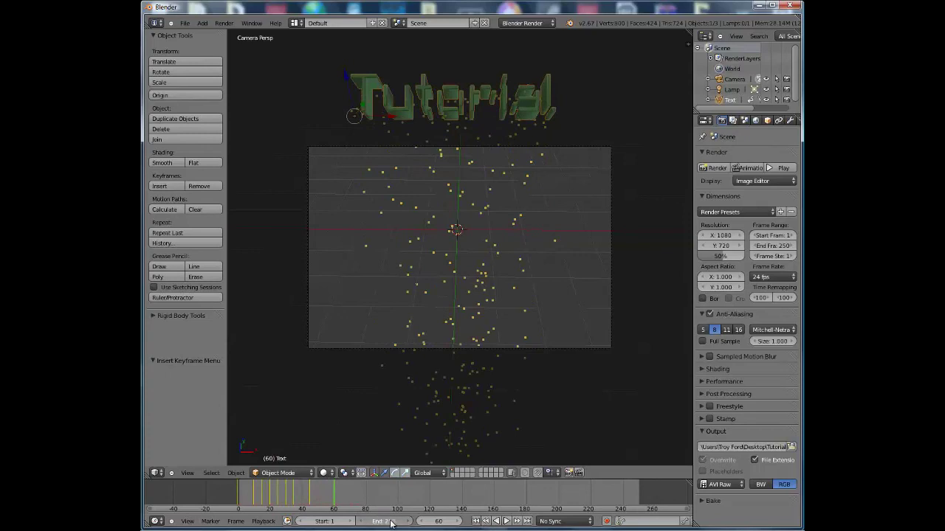
left_click(389, 522)
type("60")
key("Return")
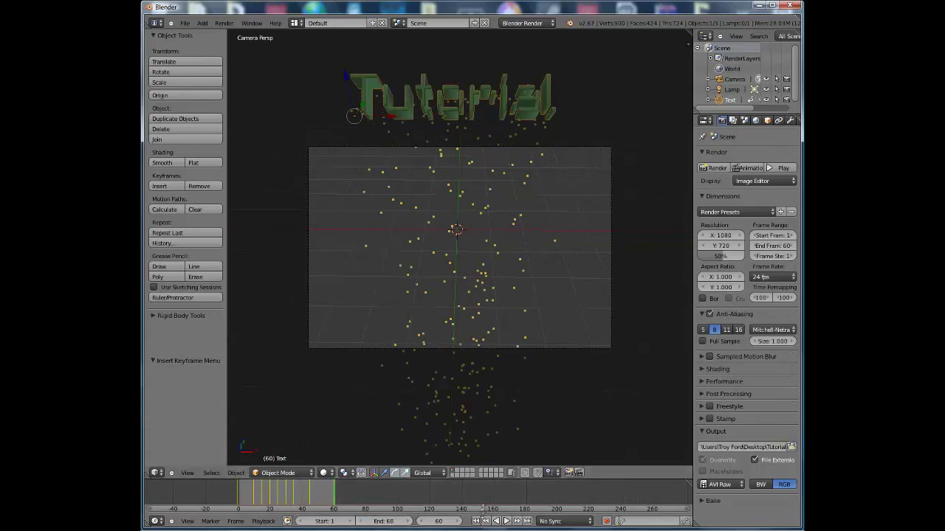
Step: Play back the shortened animation to check its timing, then stop it
left_click(506, 522)
left_click(506, 522)
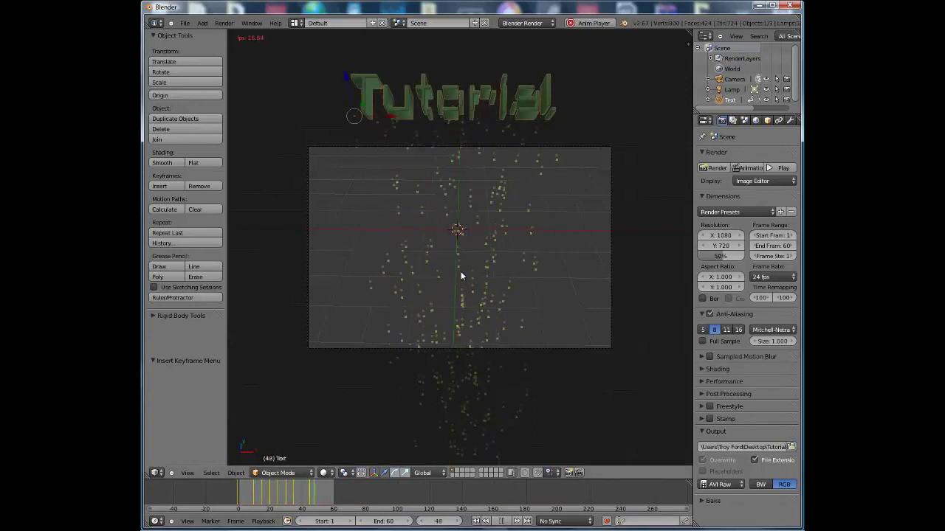
left_click(501, 521)
Step: Return the timeline to frame 0 and start rendering the full animation
left_click_drag(284, 492, 224, 499)
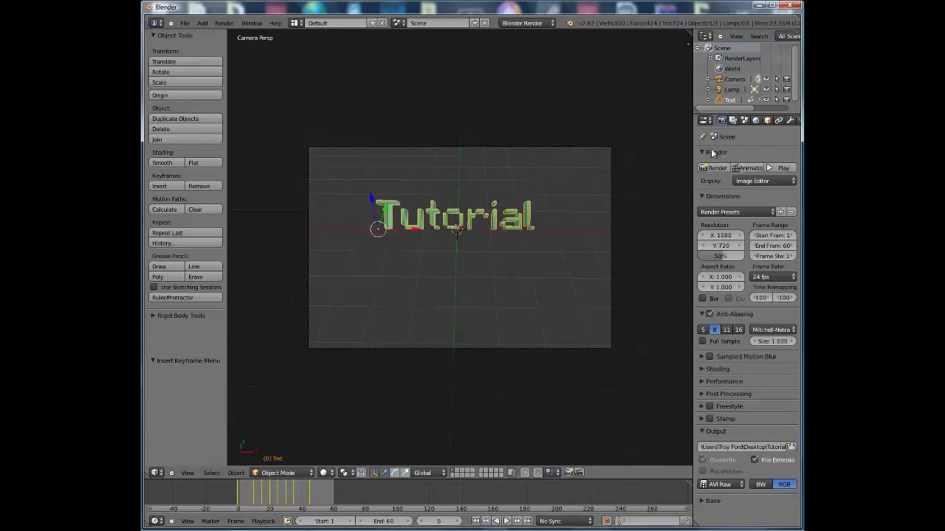
left_click(750, 169)
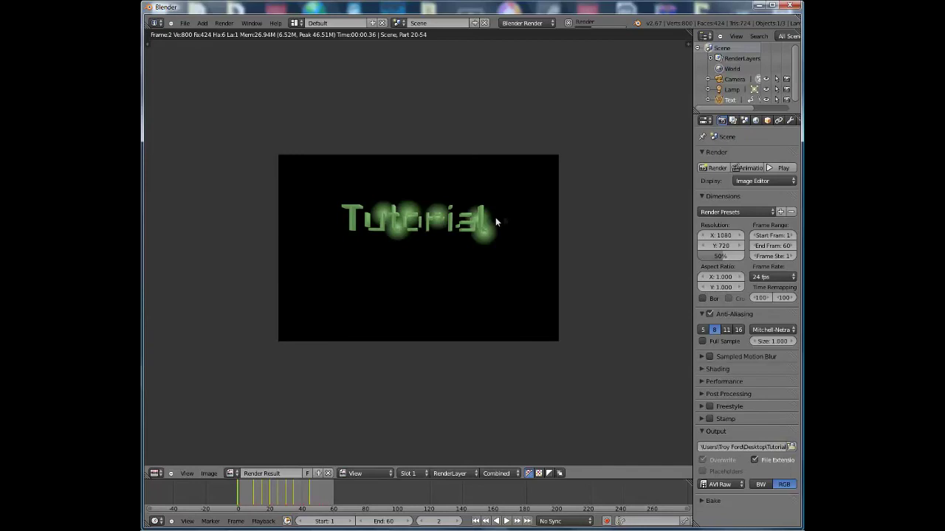